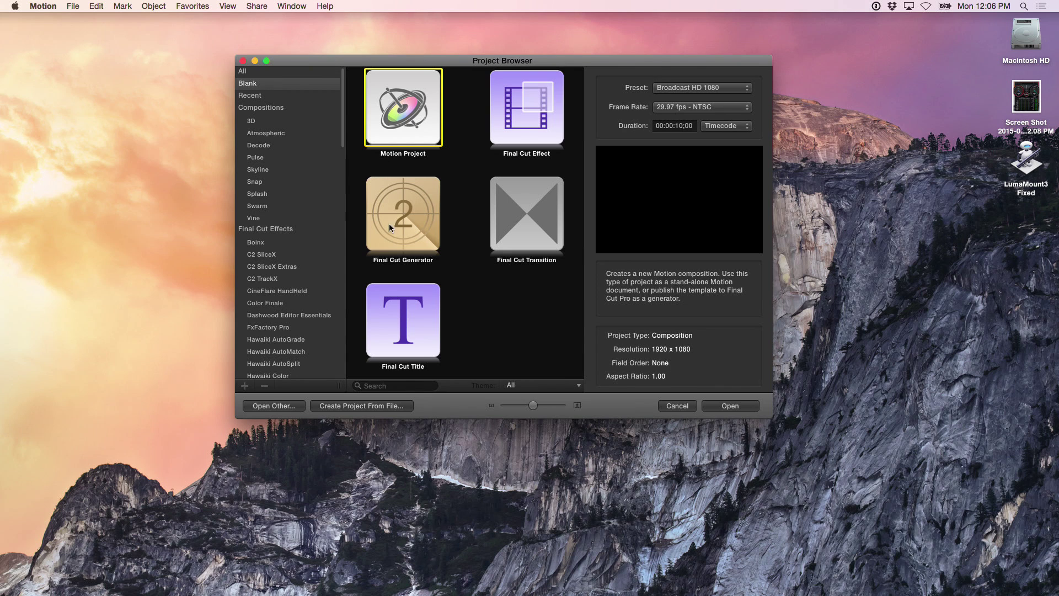
Create a new Final Cut Title project and maximize its window to fill the screen
left_click(407, 322)
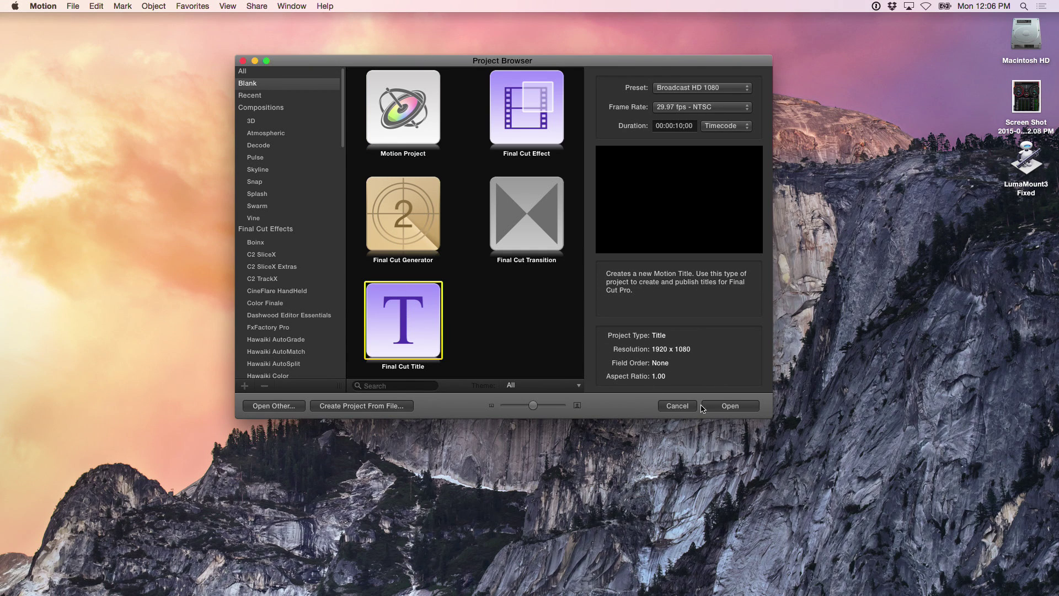
left_click(730, 406)
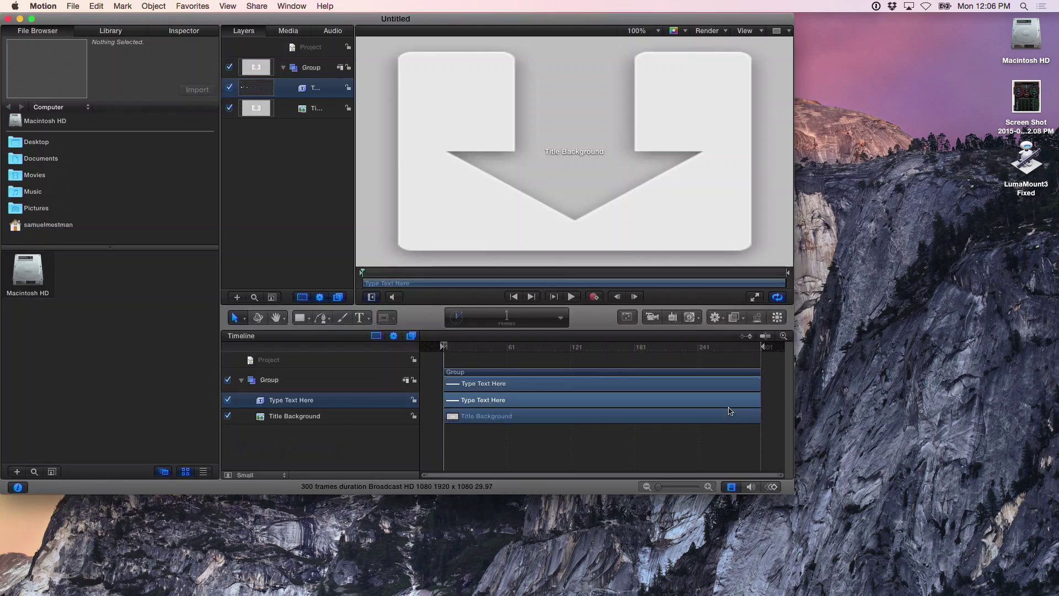
left_click(32, 20)
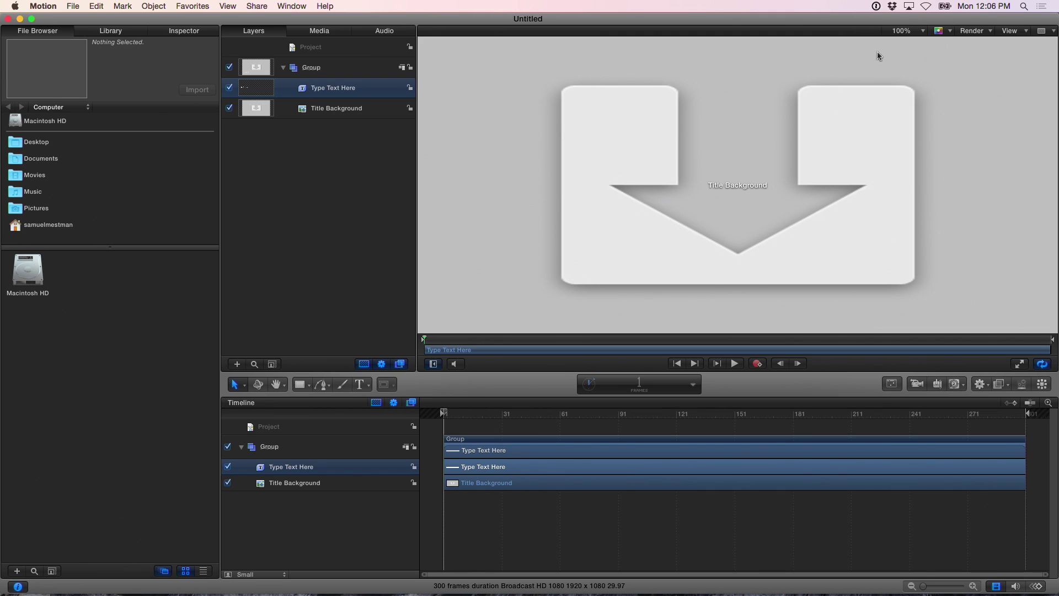
Fit the whole frame in the viewer and draw a rectangle over the placeholder text
left_click(905, 31)
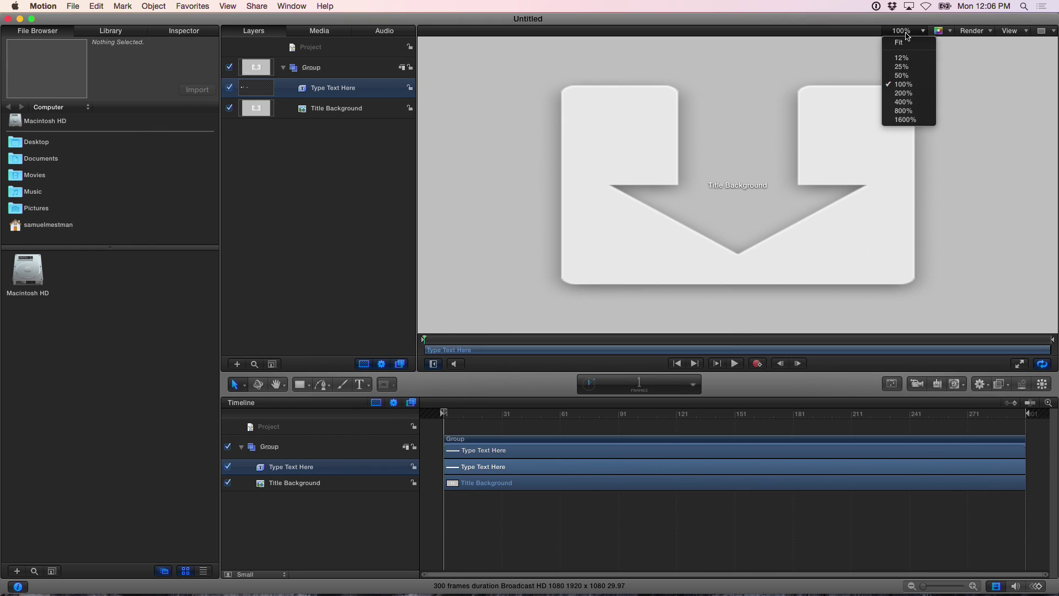
left_click(905, 43)
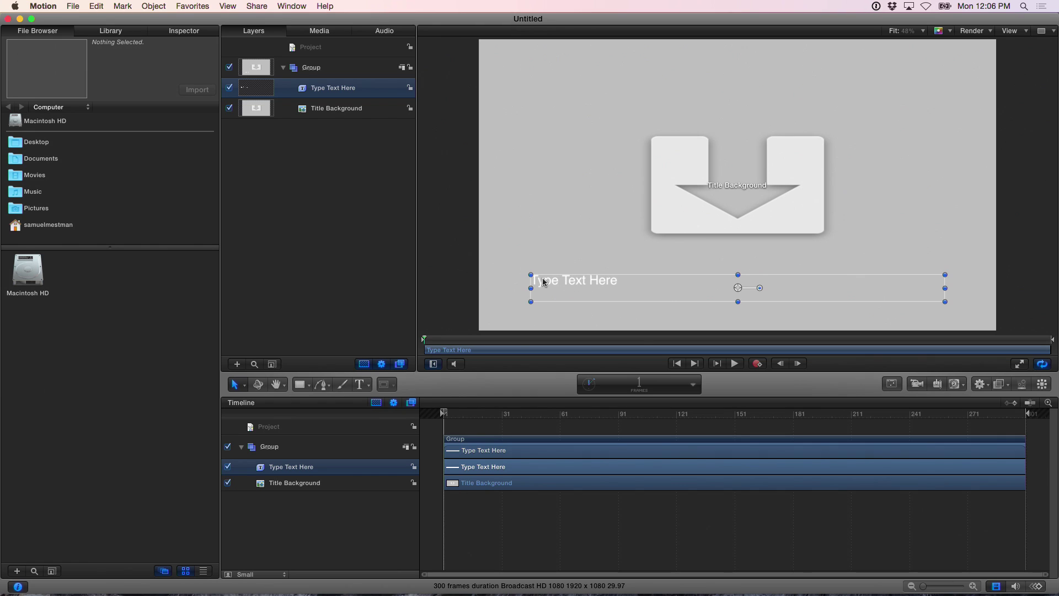
left_click(303, 389)
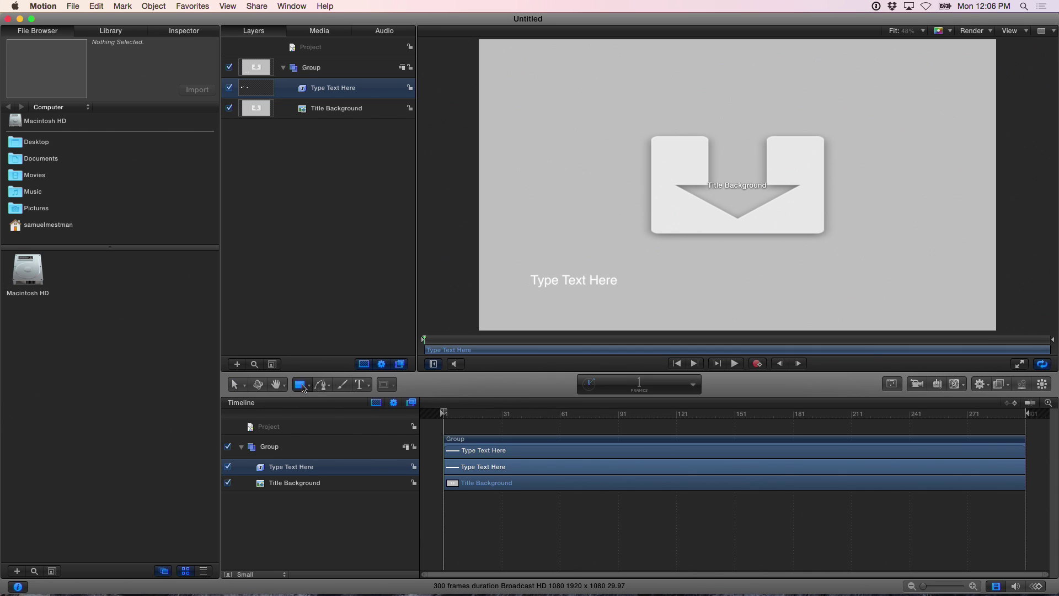
left_click_drag(522, 268, 737, 292)
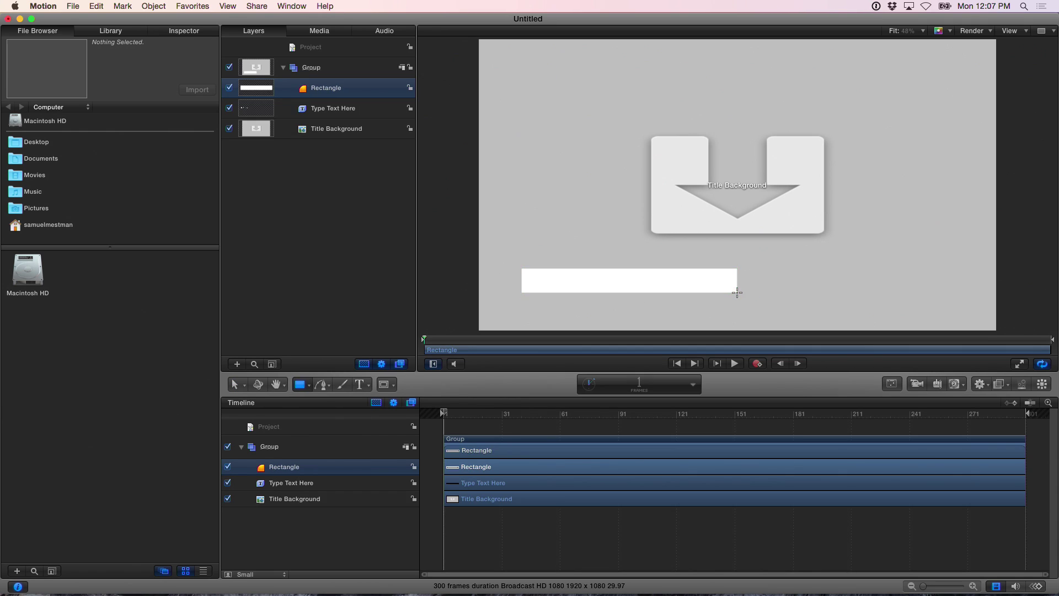
Give the rectangle a deep blue fill at 78.43% opacity and move it below the text layer
left_click(190, 32)
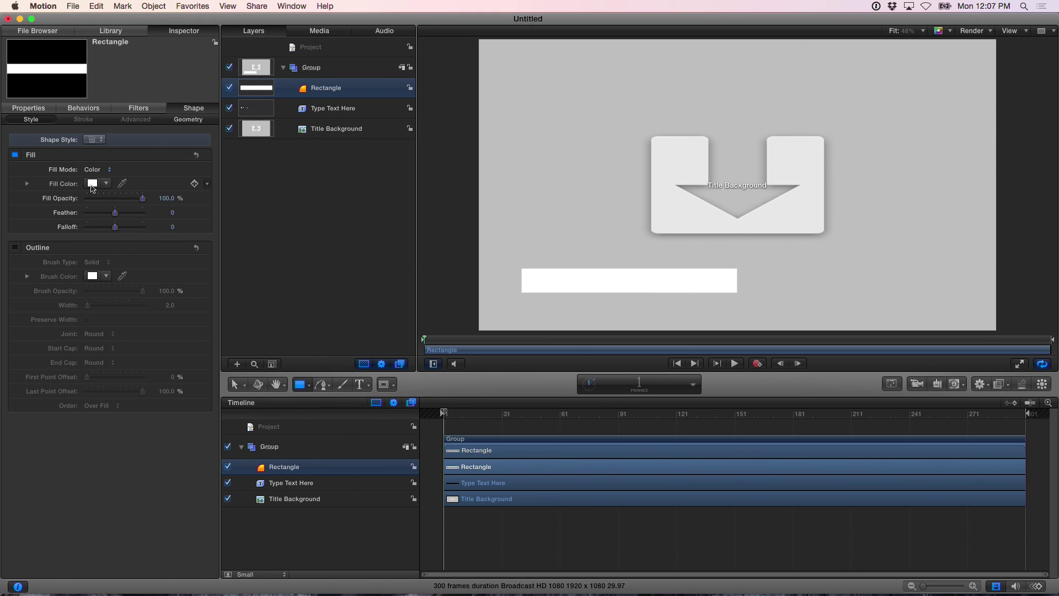
left_click(92, 183)
left_click_drag(208, 361, 207, 411)
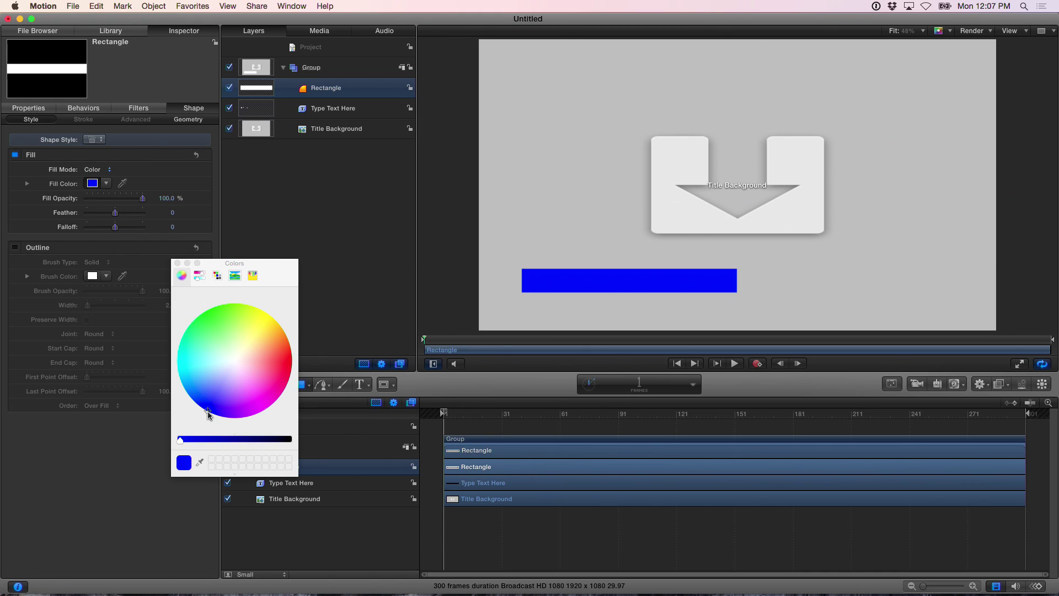
left_click(177, 263)
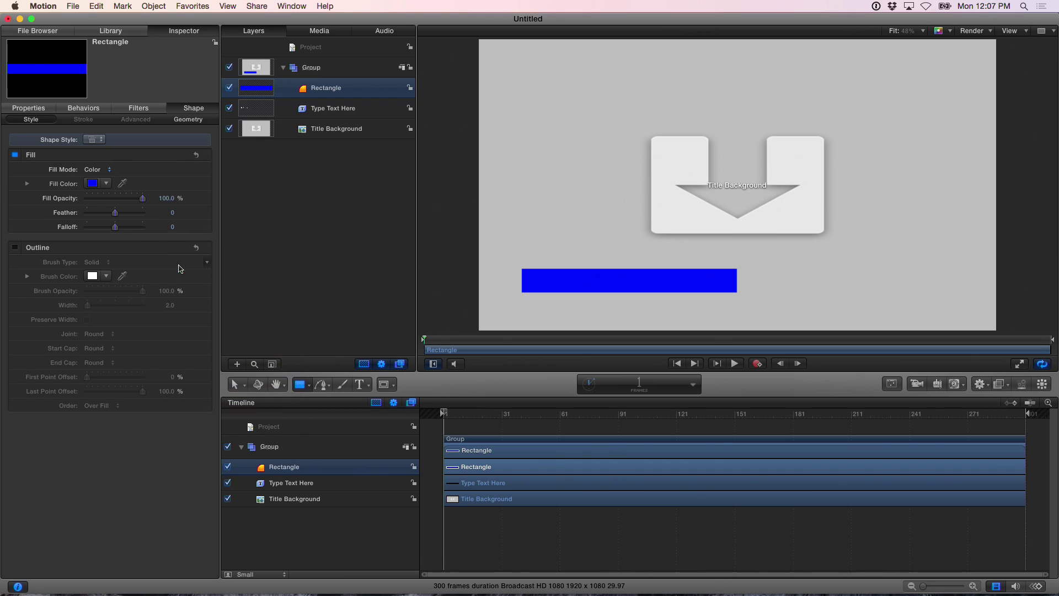
left_click_drag(141, 199, 130, 199)
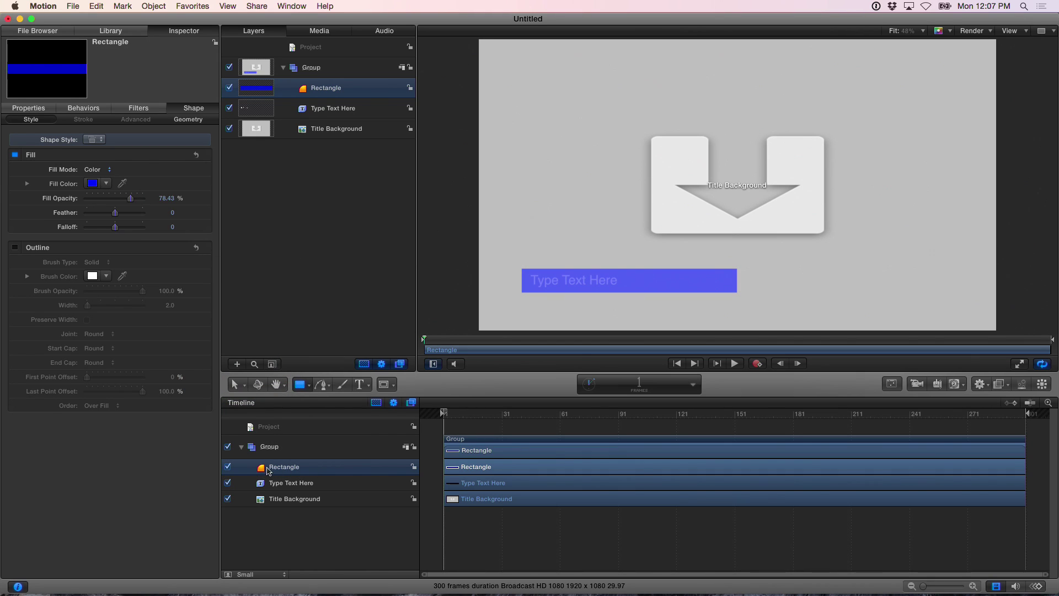
left_click_drag(263, 471, 263, 490)
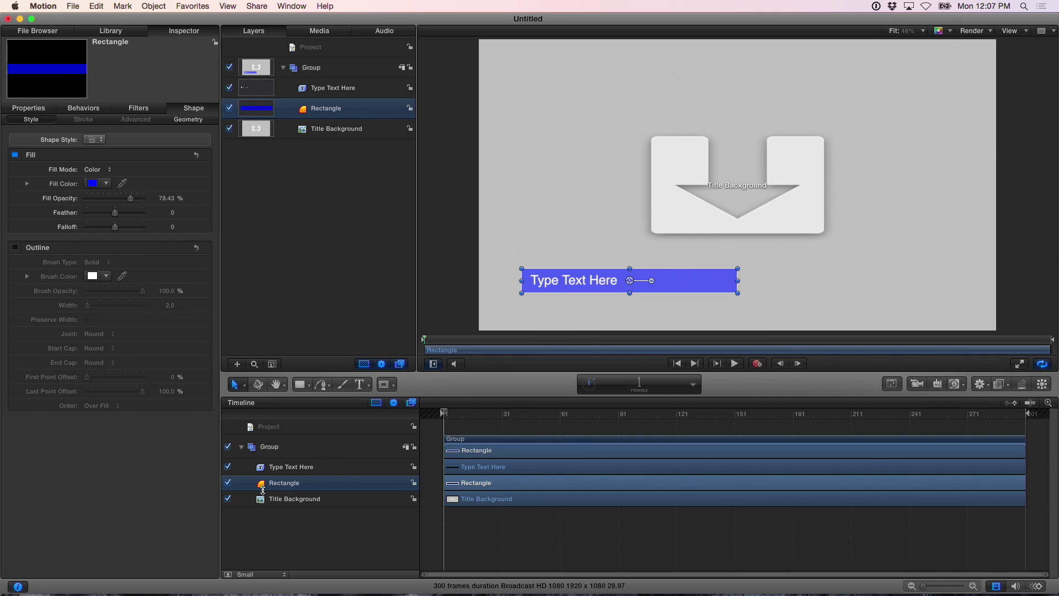
Replace the placeholder text with 'This is my text' using the Text tool
key("q")
left_click(298, 467)
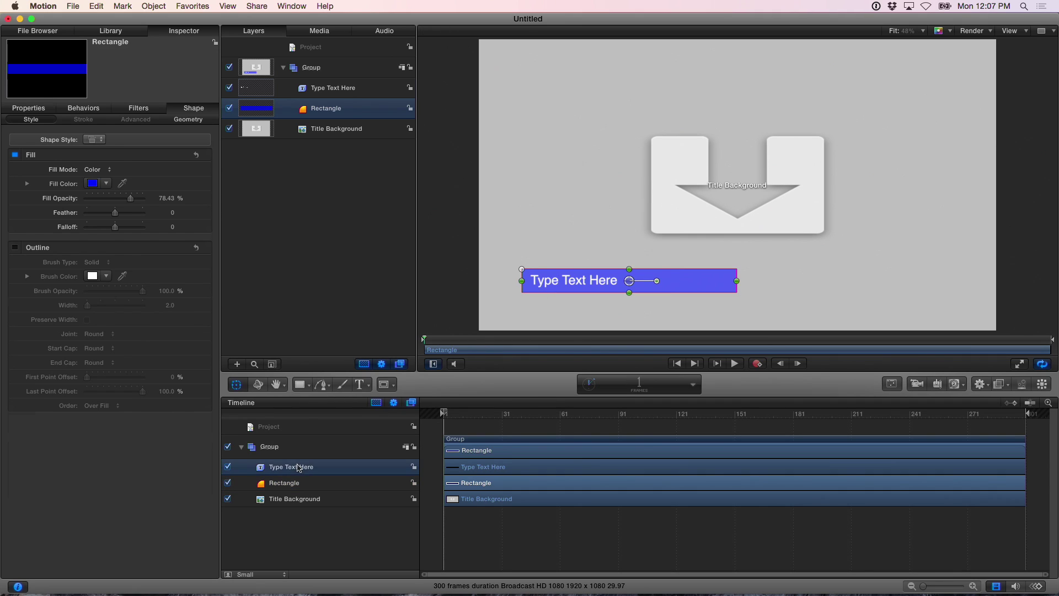
double_click(553, 285)
type("This i")
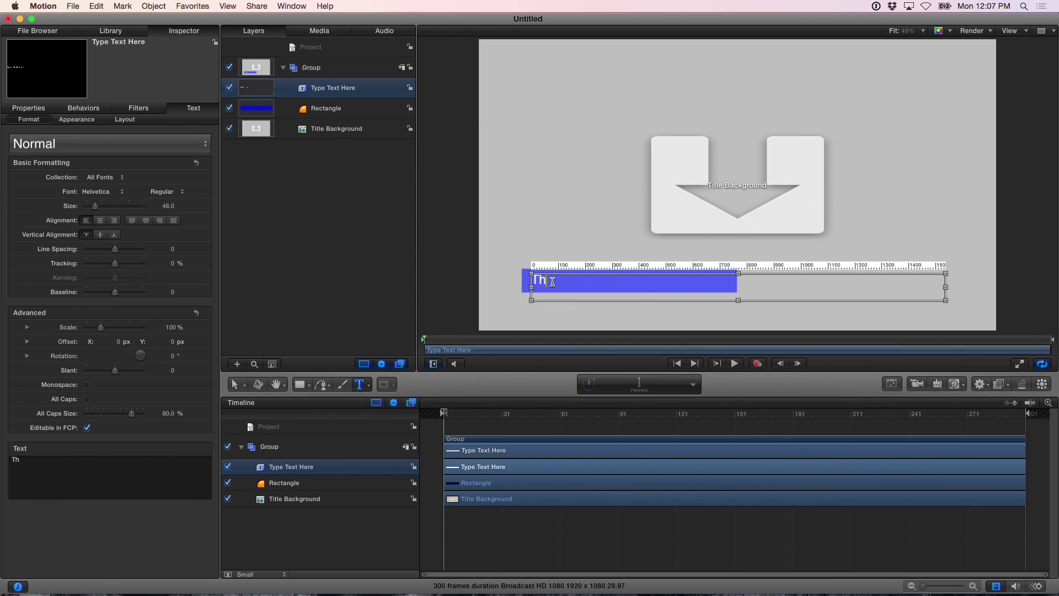
type("s my text")
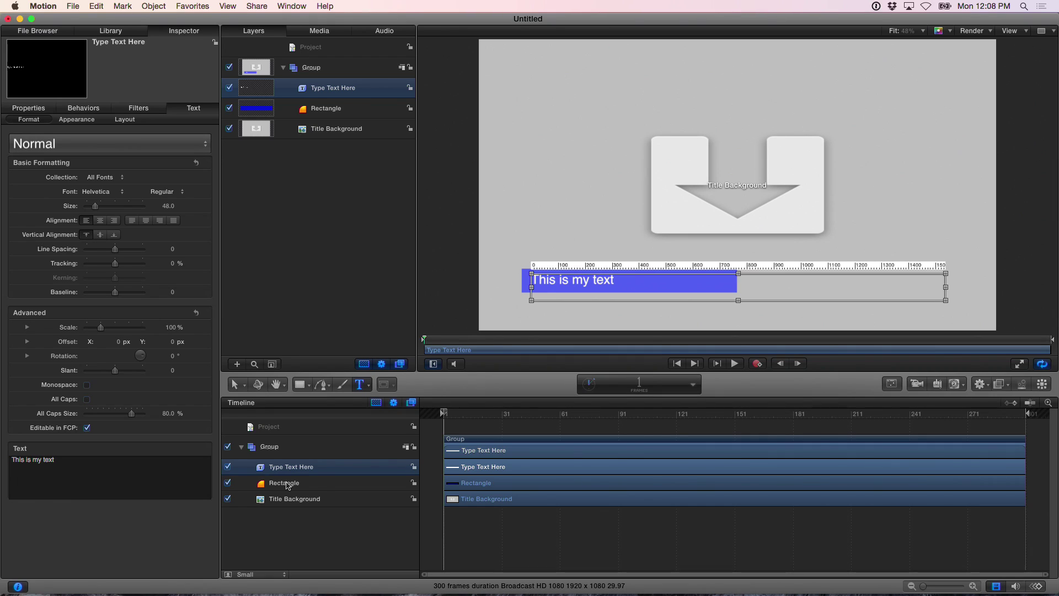
left_click(286, 483)
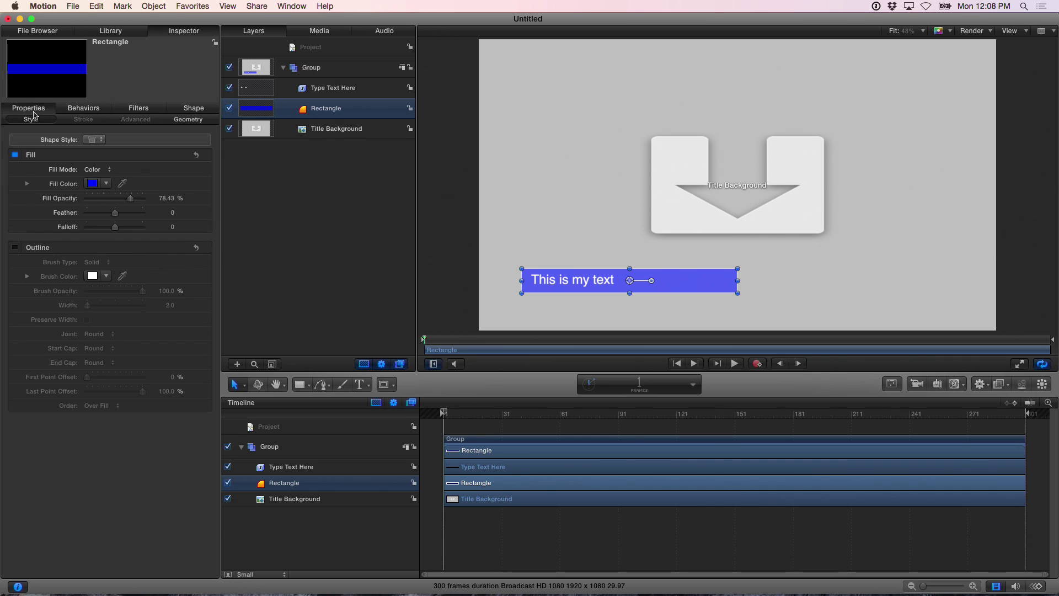
left_click(30, 109)
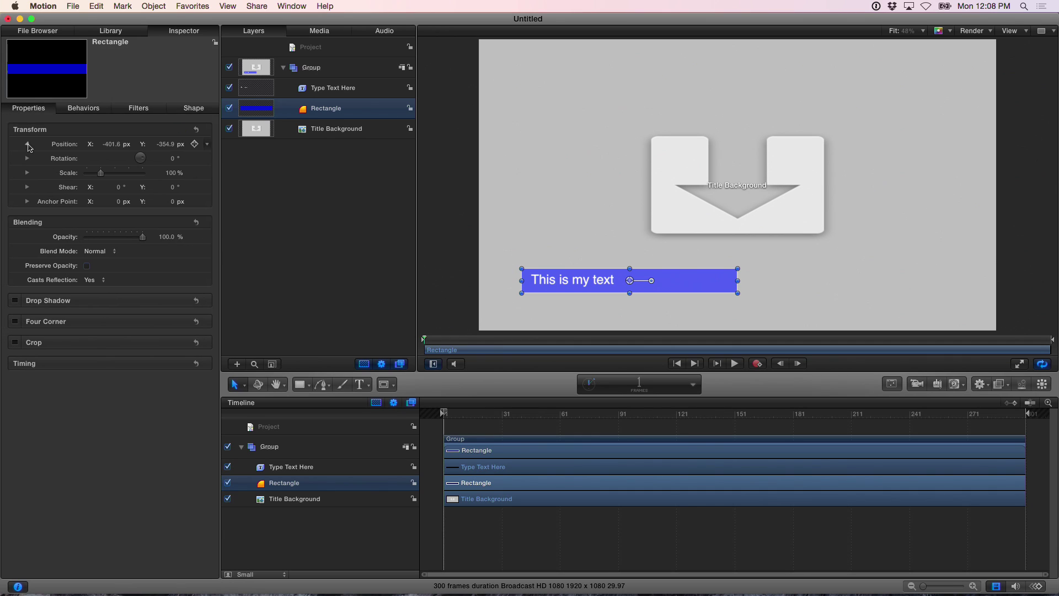
left_click(28, 144)
left_click(167, 172)
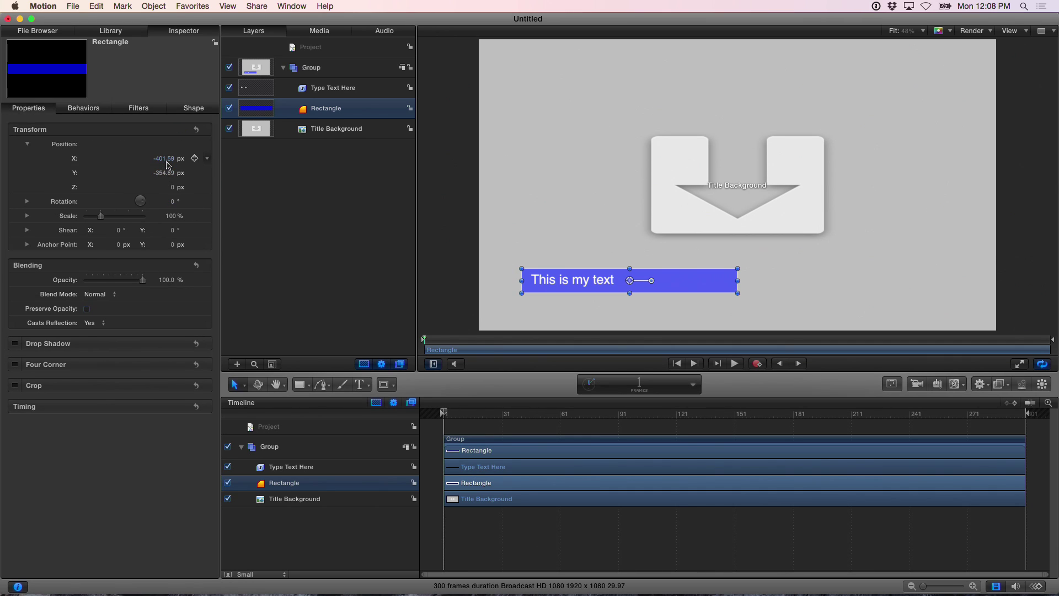
left_click(27, 145)
left_click(28, 174)
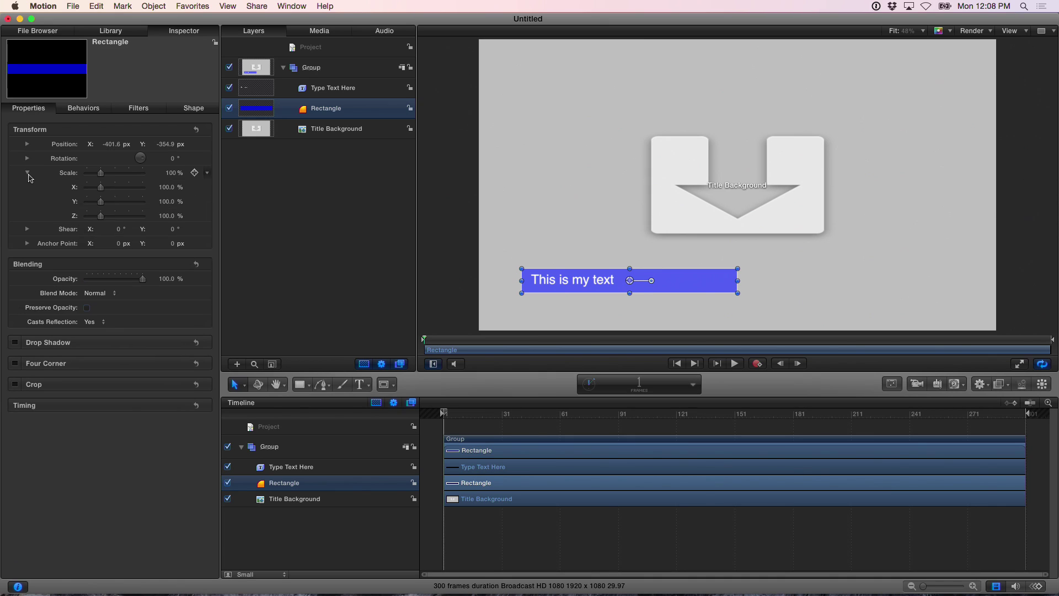
mouse_move(101, 188)
left_mouse_down()
mouse_move(121, 193)
mouse_move(109, 193)
mouse_move(119, 177)
left_mouse_up()
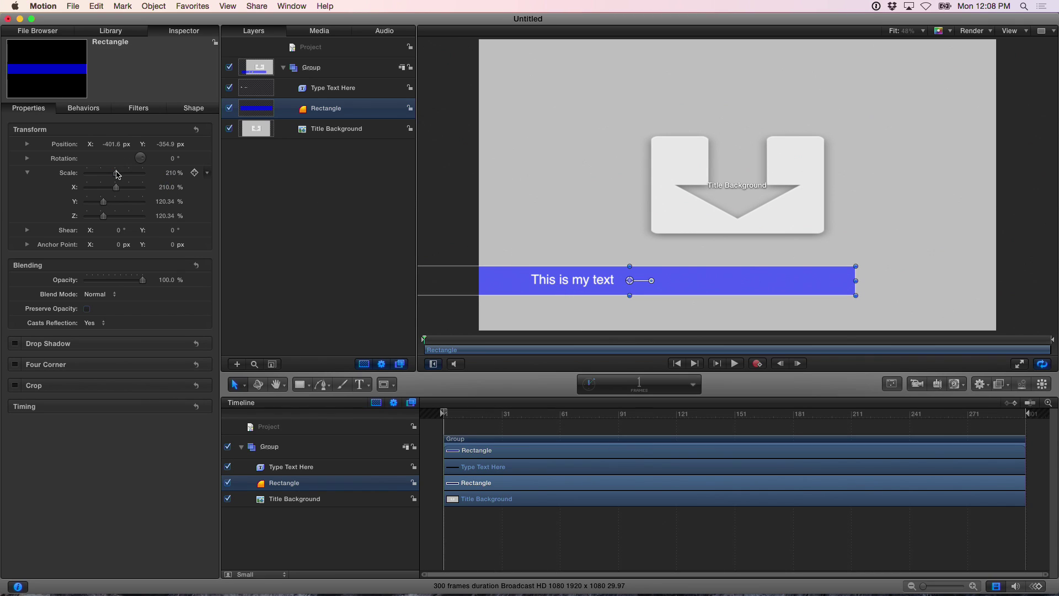
left_click_drag(117, 174, 108, 175)
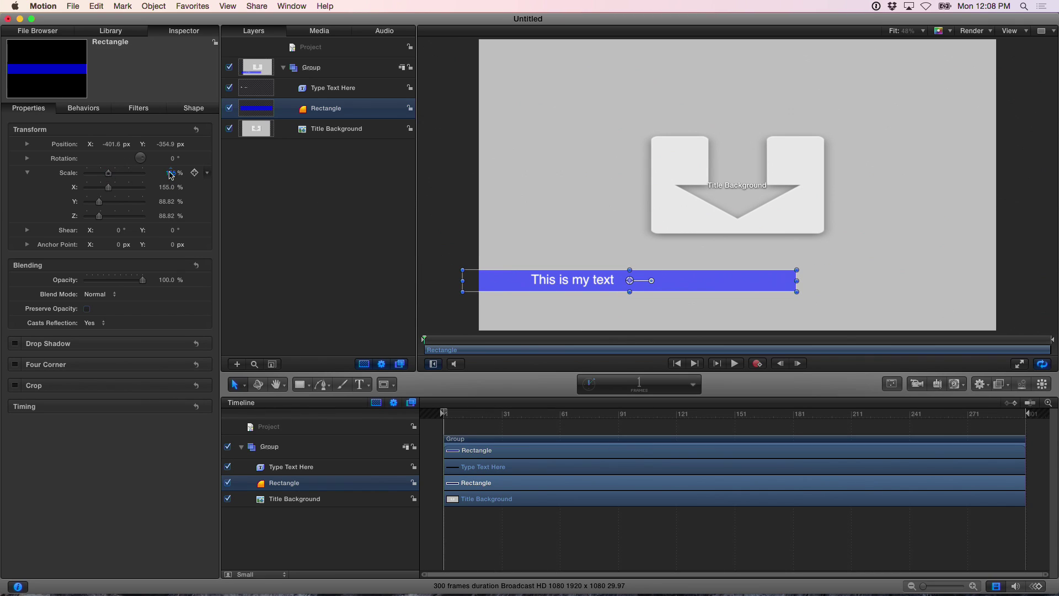
left_click(209, 177)
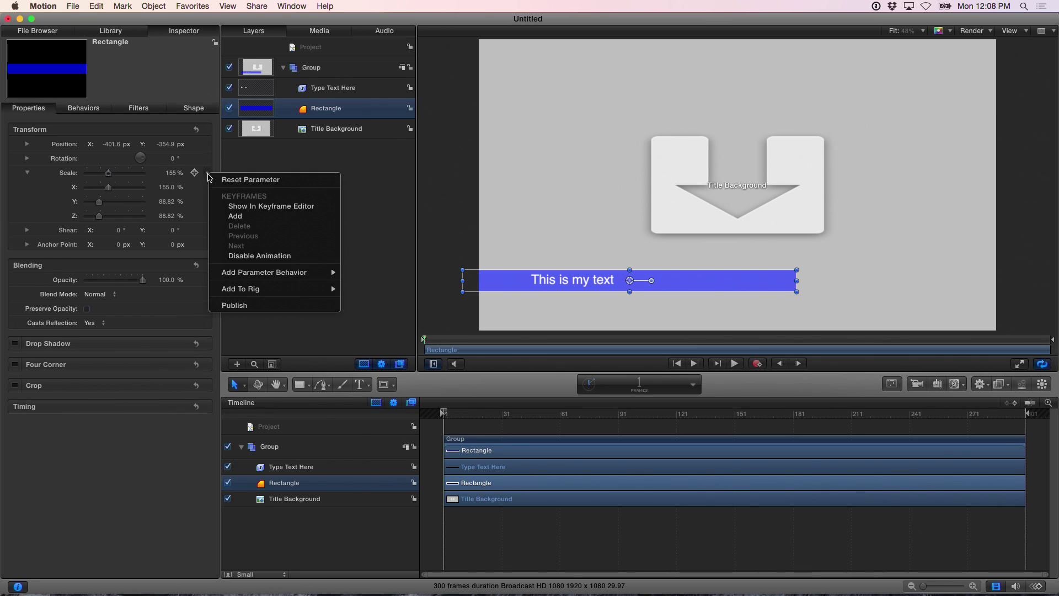
left_click(221, 182)
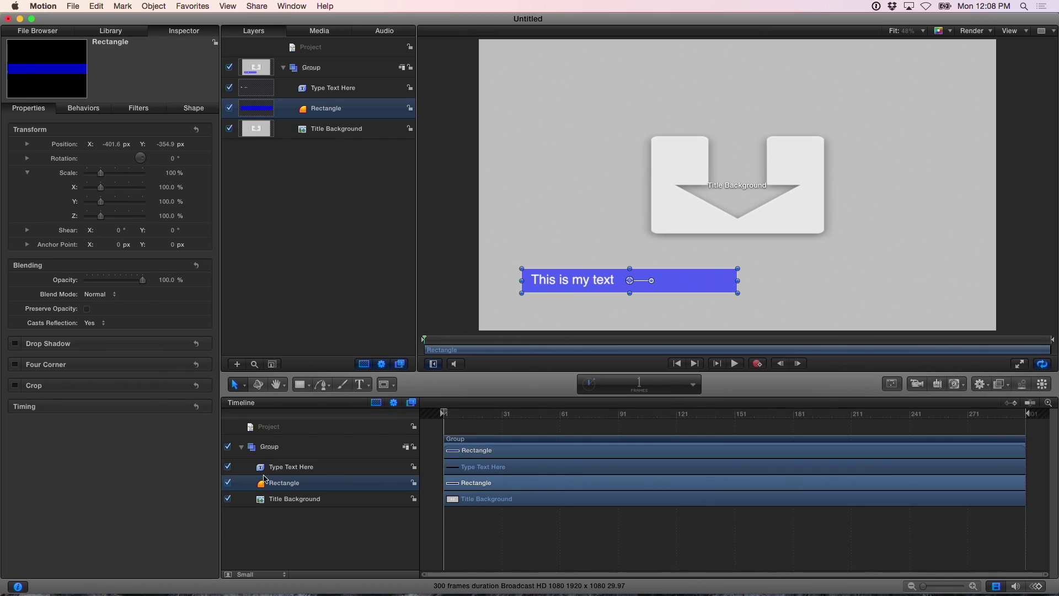
Delete the blue rectangle and make a clone layer of the text, left at its original position
key("Delete")
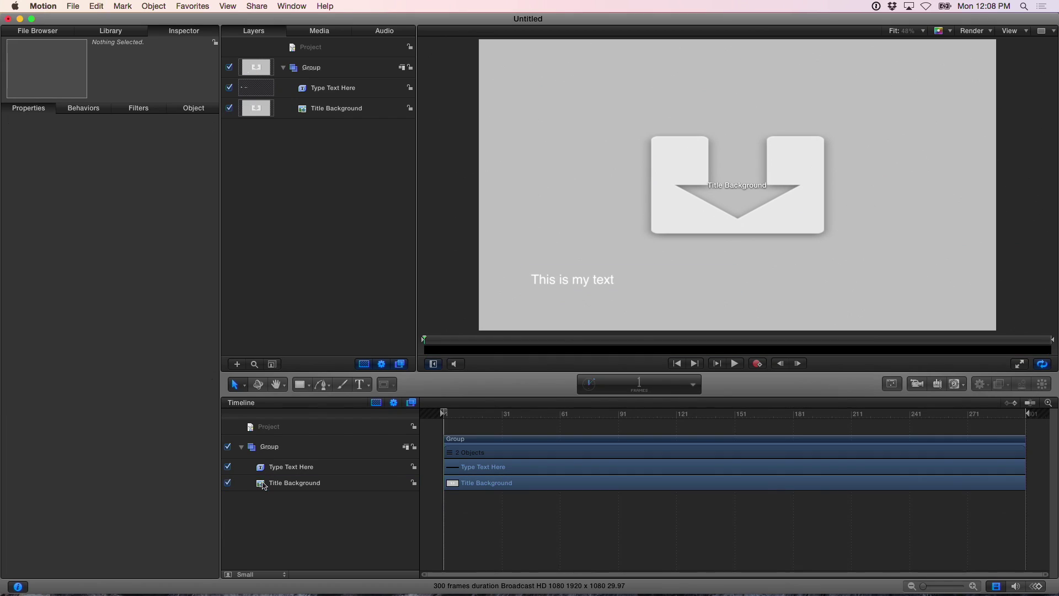
left_click(266, 468)
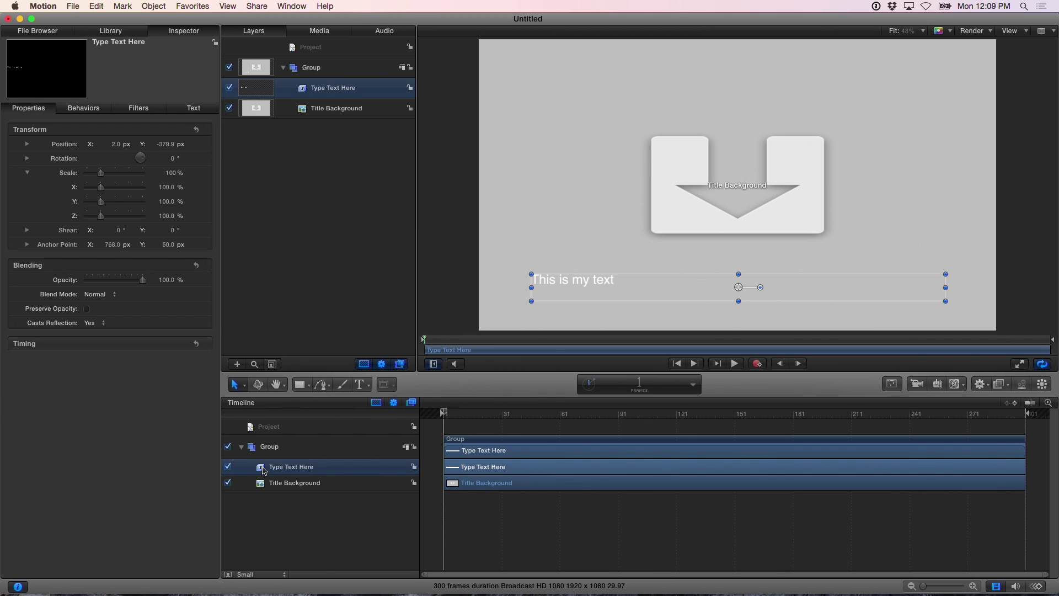
left_click(154, 7)
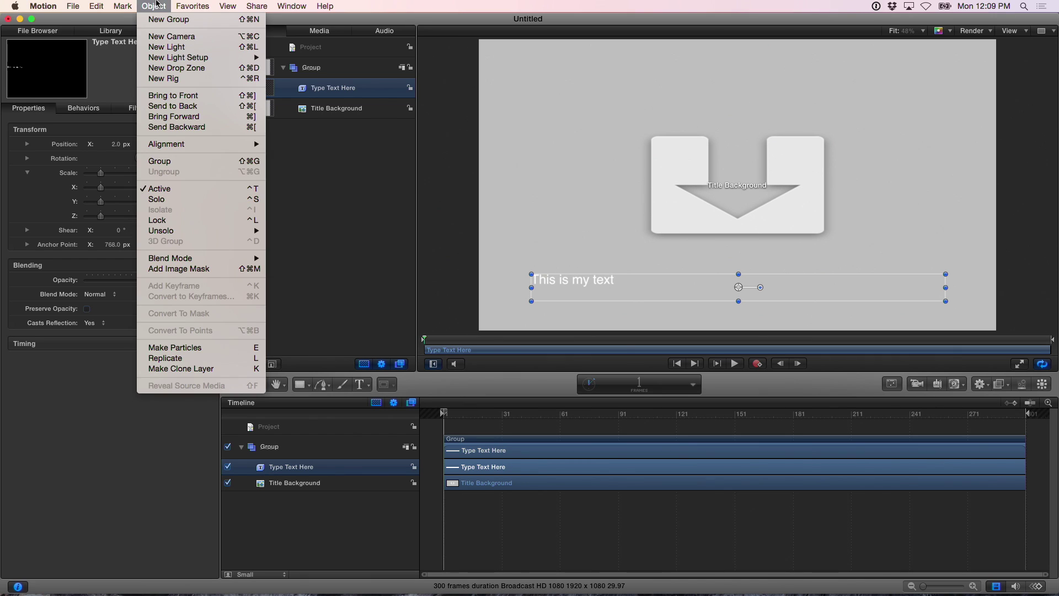
left_click(207, 371)
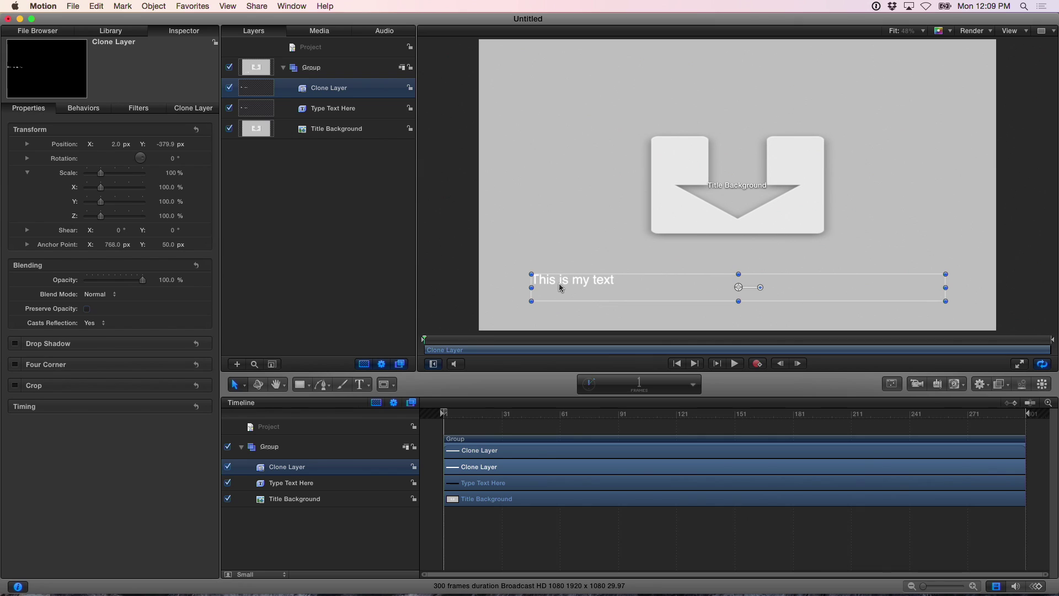
mouse_move(559, 283)
left_mouse_down()
mouse_move(563, 300)
mouse_move(563, 72)
left_mouse_up()
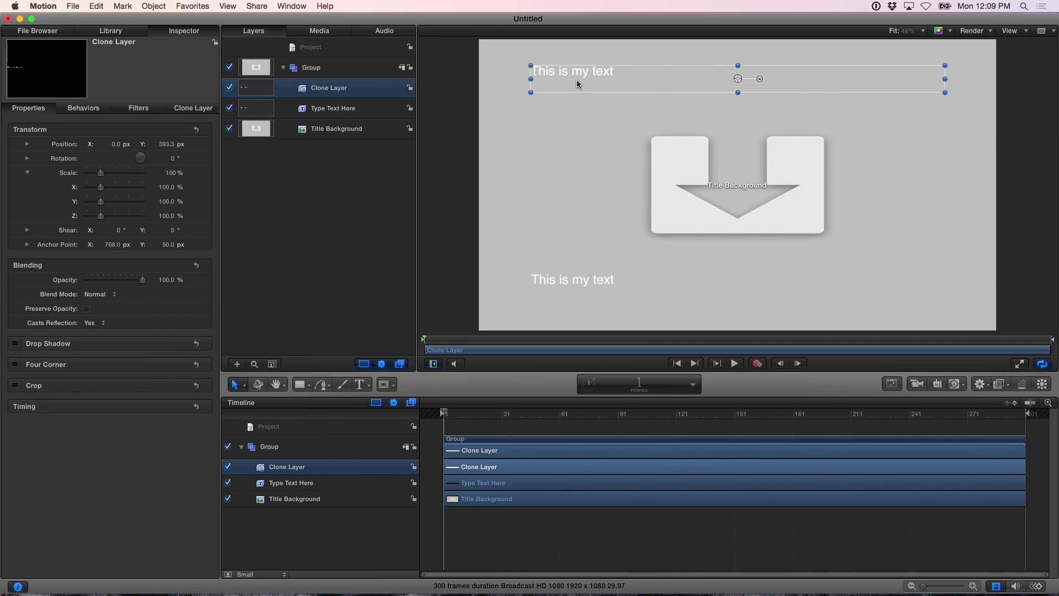
left_click(99, 6)
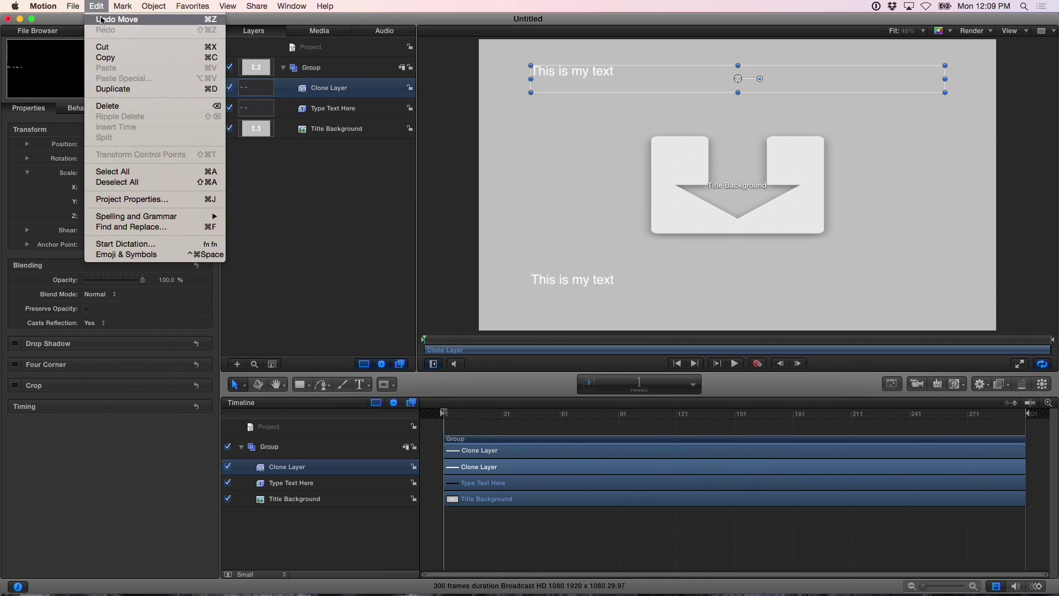
left_click(102, 20)
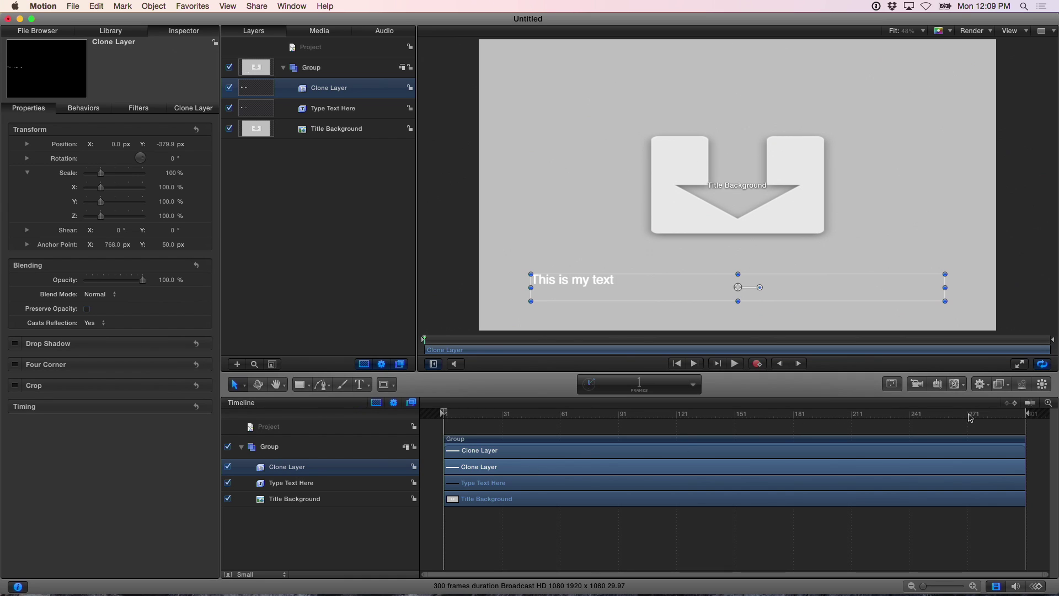
Add a Simple Border filter to Clone Layer and drag its width up to thicken it
left_click(1003, 386)
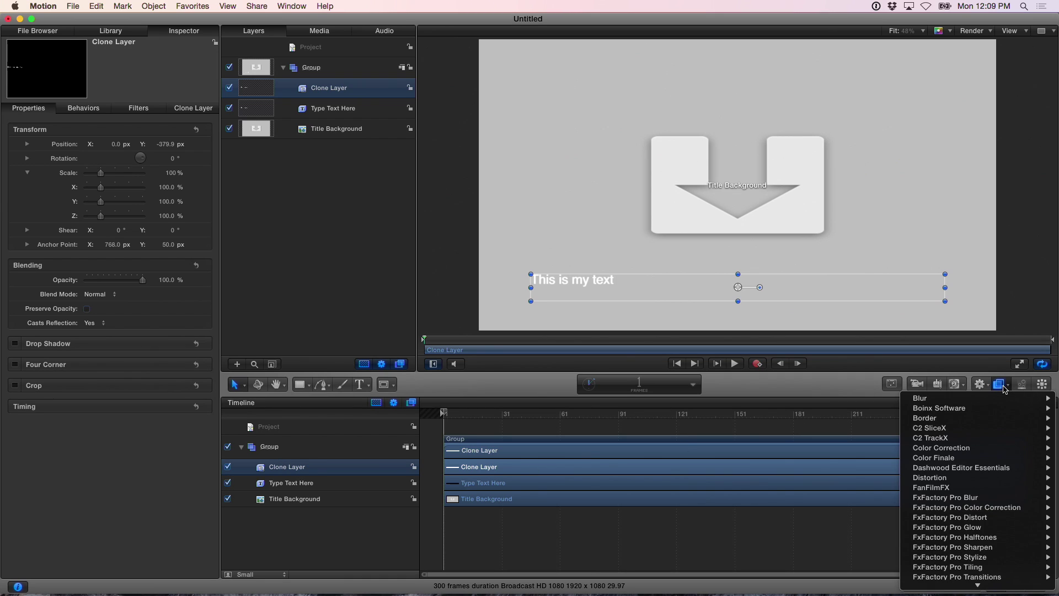
mouse_move(1002, 421)
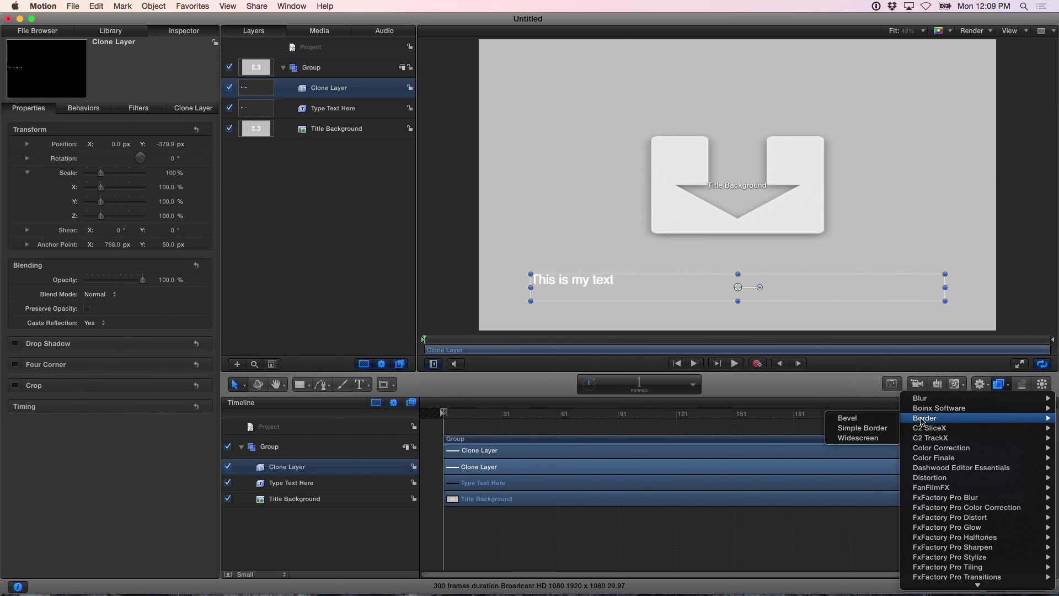
left_click(893, 428)
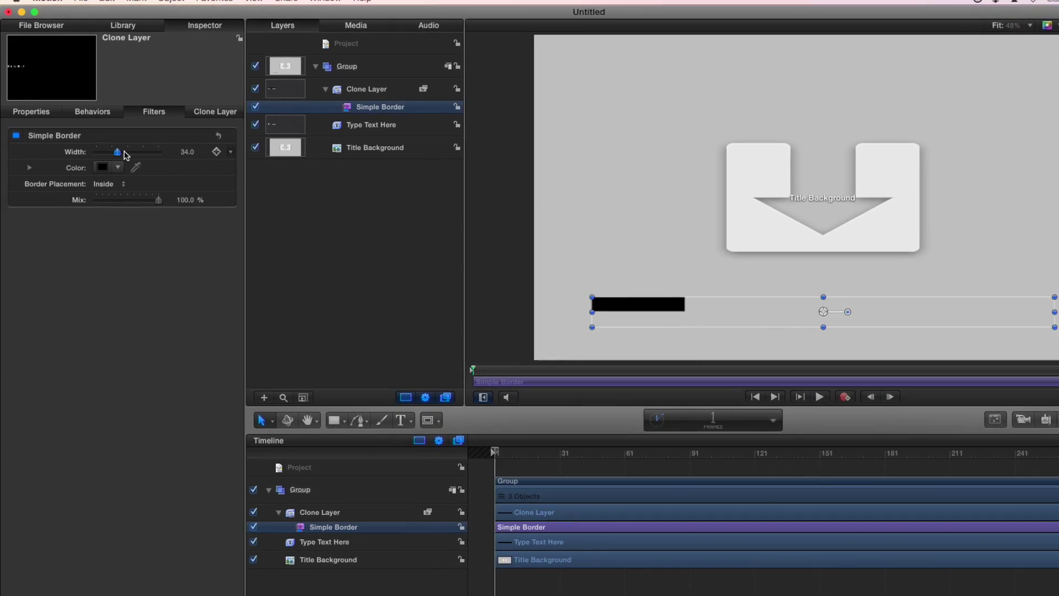
left_click_drag(93, 144, 203, 169)
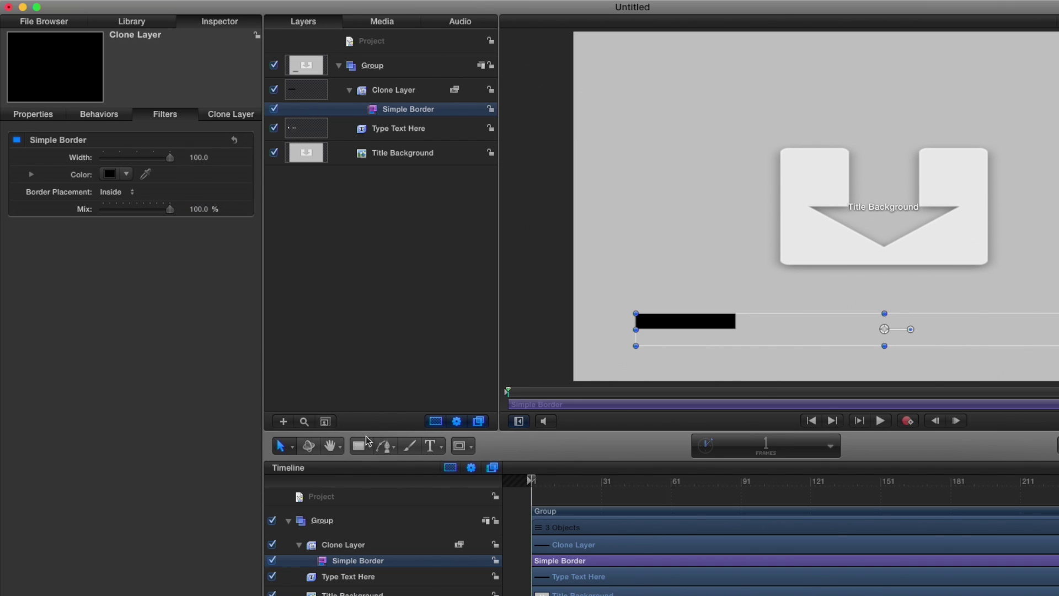
Move Clone Layer beneath Type Text Here in the Layers list
left_click(317, 547)
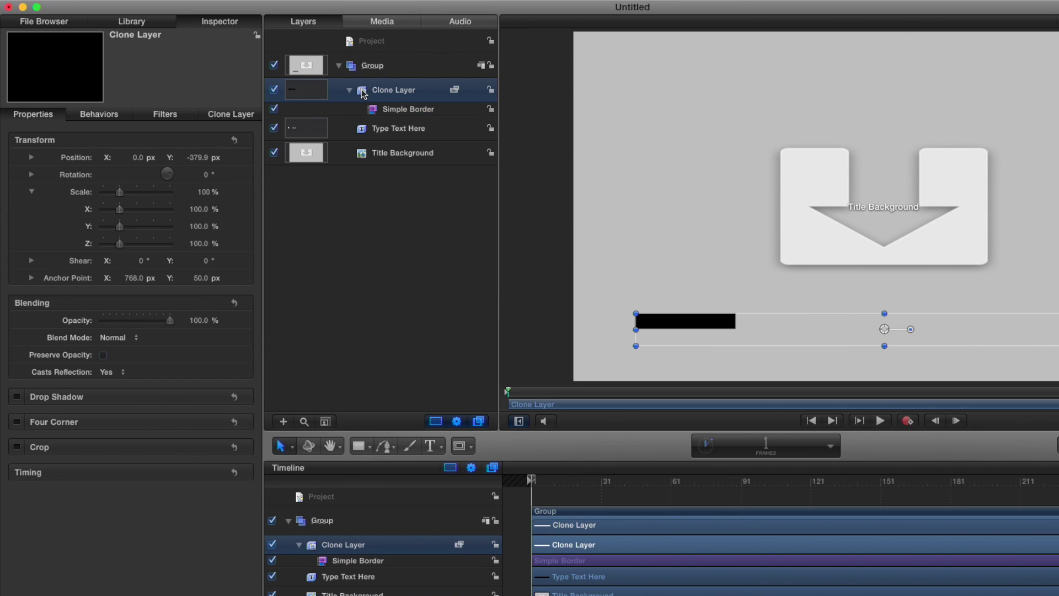
left_click_drag(364, 94, 364, 140)
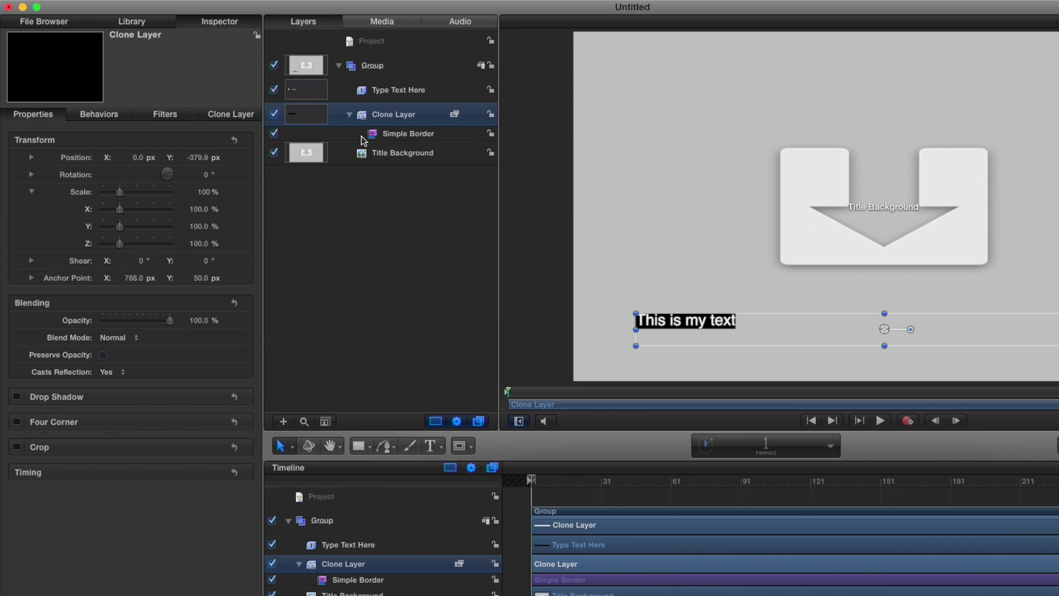
left_click(359, 544)
Retype the title text as 'This is my text in a title'
double_click(593, 284)
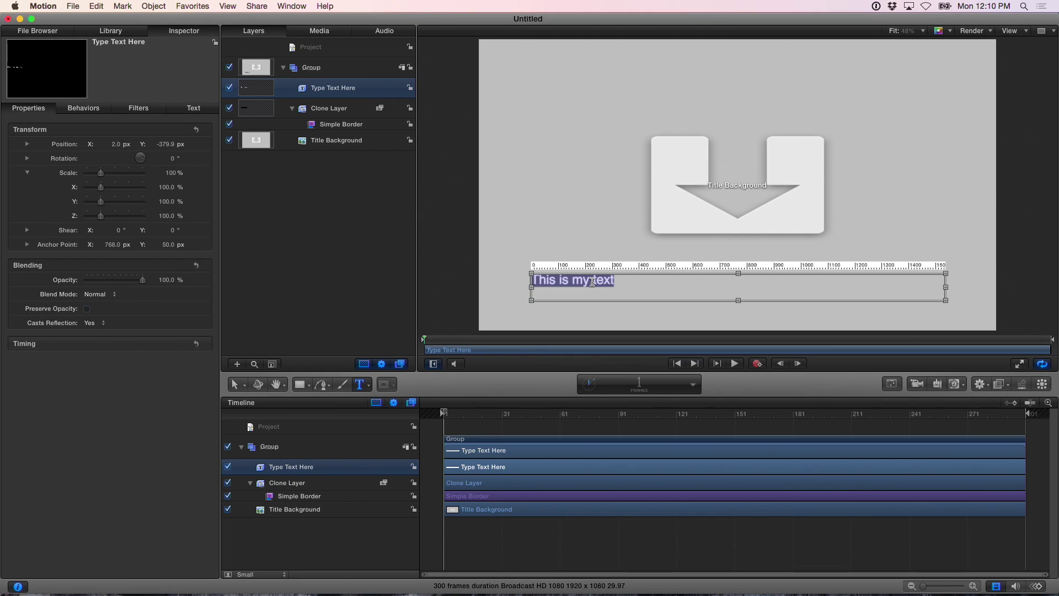
type("This i")
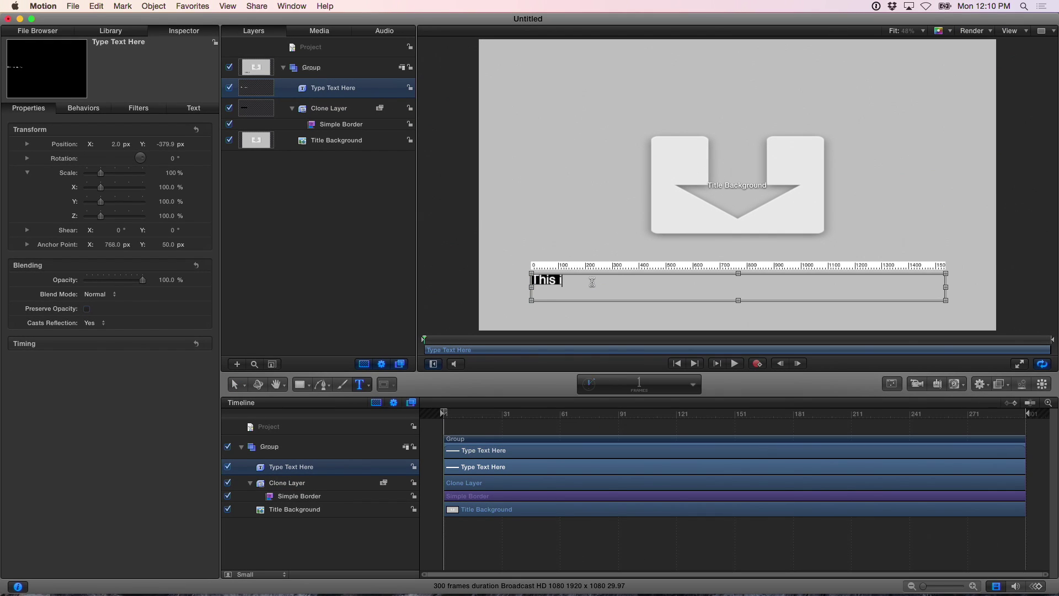
type("s my text")
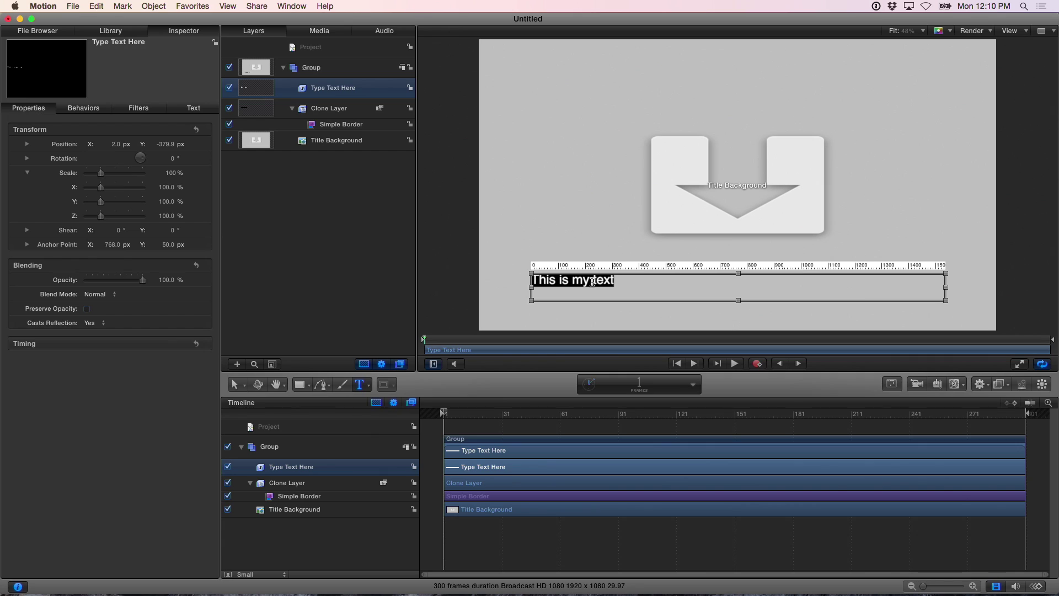
type("in a title")
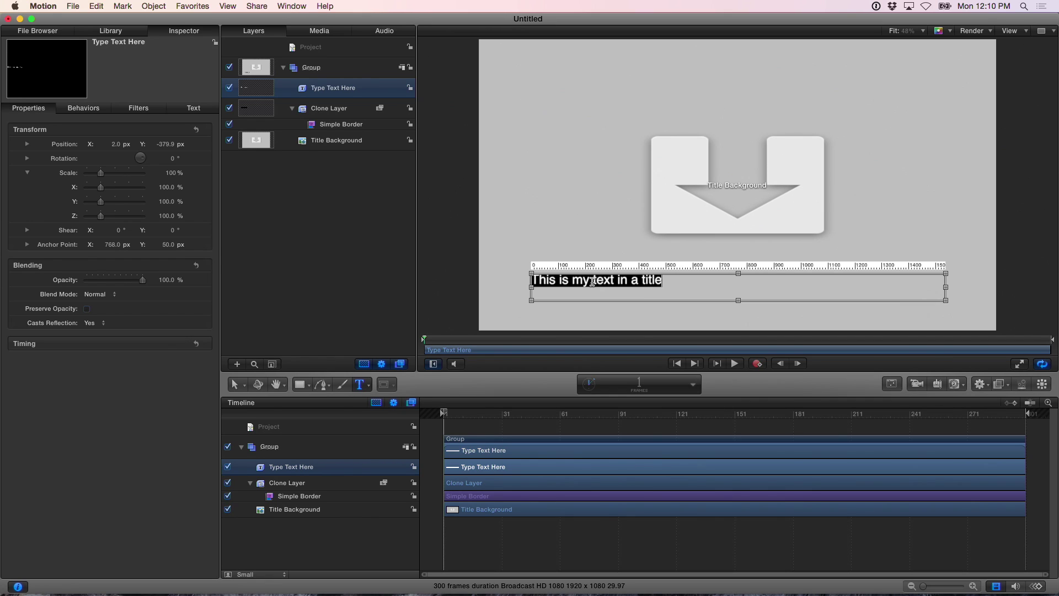
key("super+a")
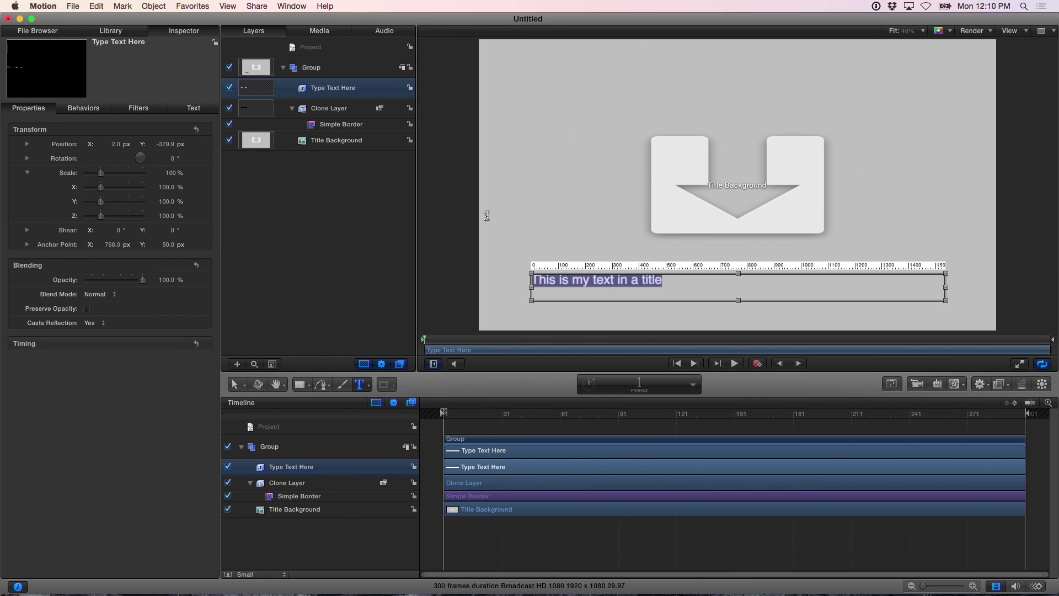
Set the title's font size to 72 in the Text Format settings
left_click(193, 109)
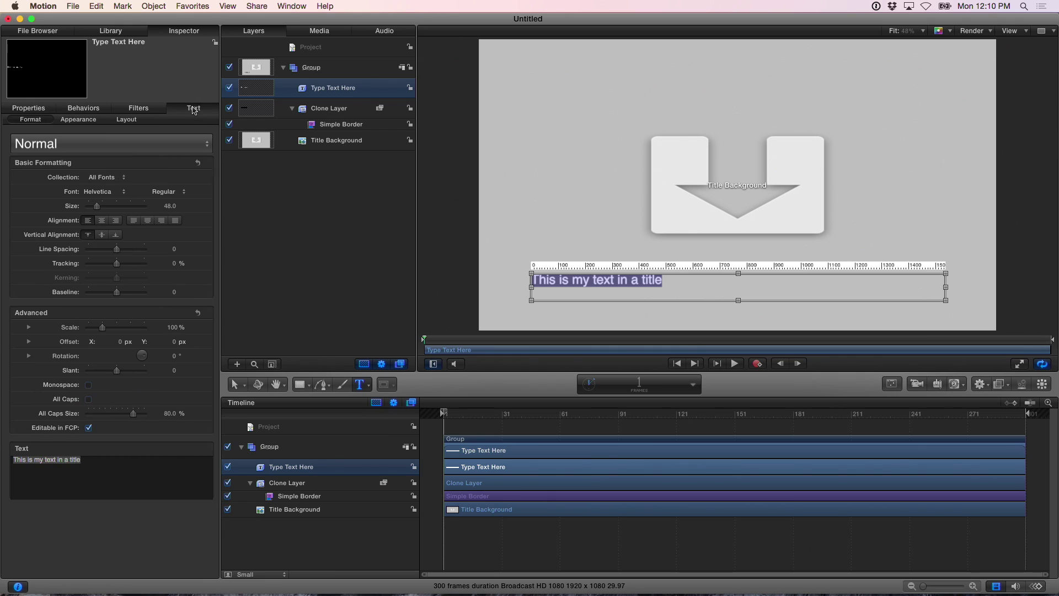
left_click_drag(107, 208, 104, 208)
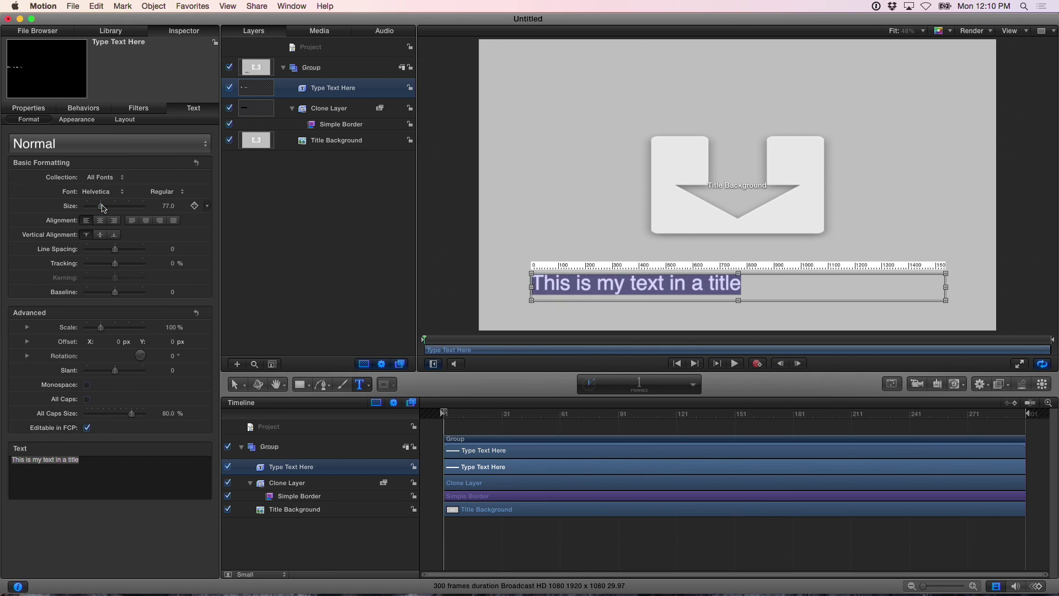
left_click(165, 206)
type("72")
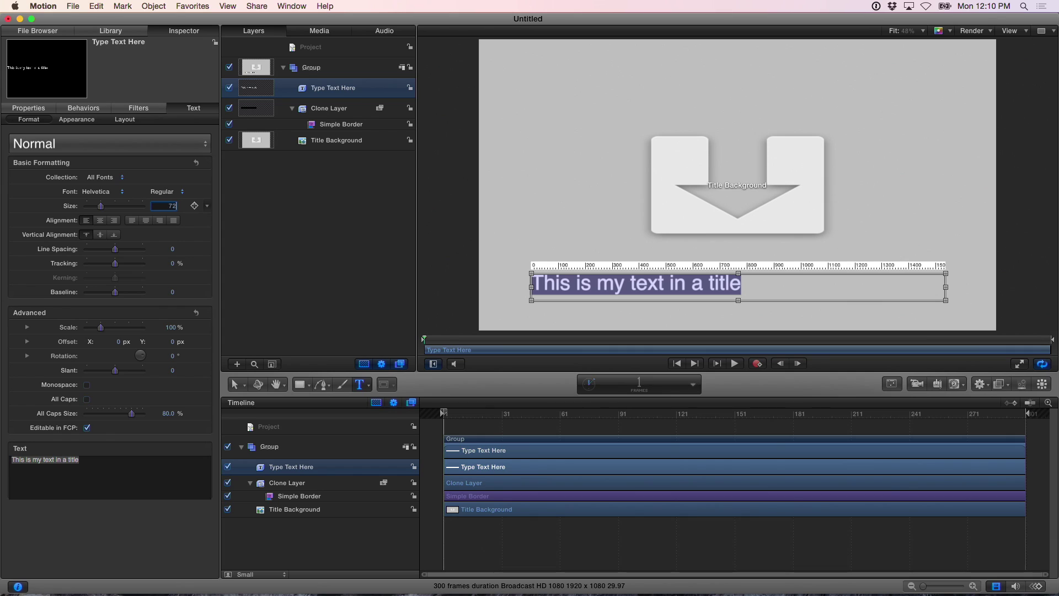
key("Return")
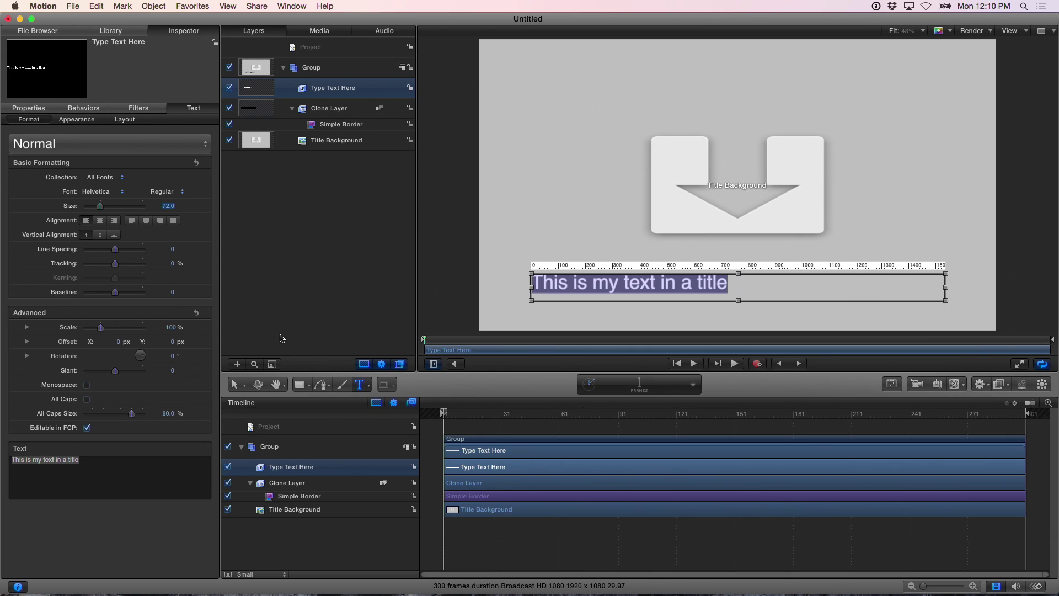
left_click_drag(445, 416, 453, 414)
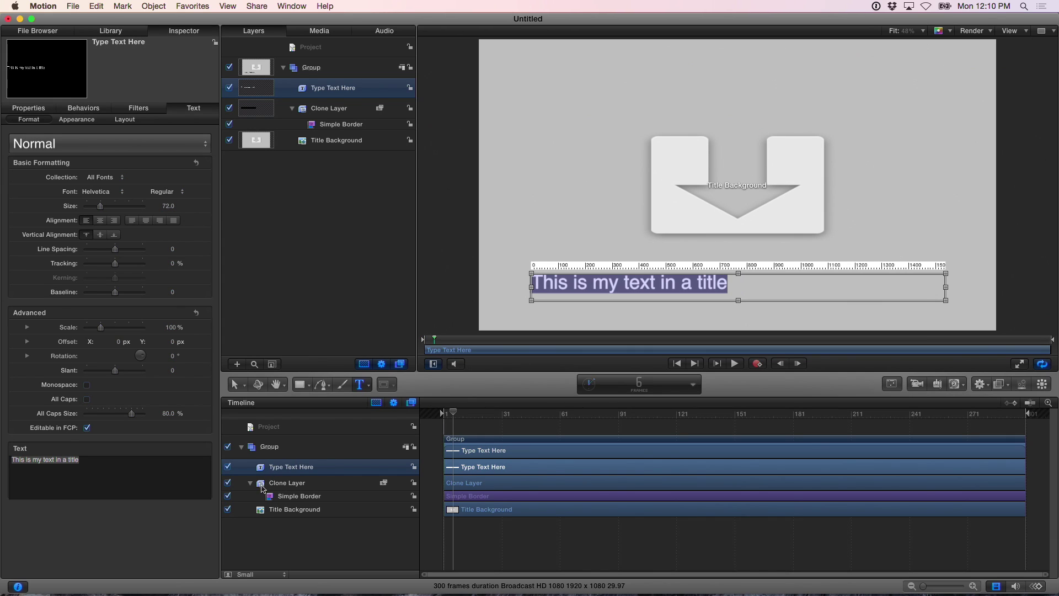
Make a second clone of Type Text Here, Clone Layer 1, and move it just above Title Background
left_click(261, 454)
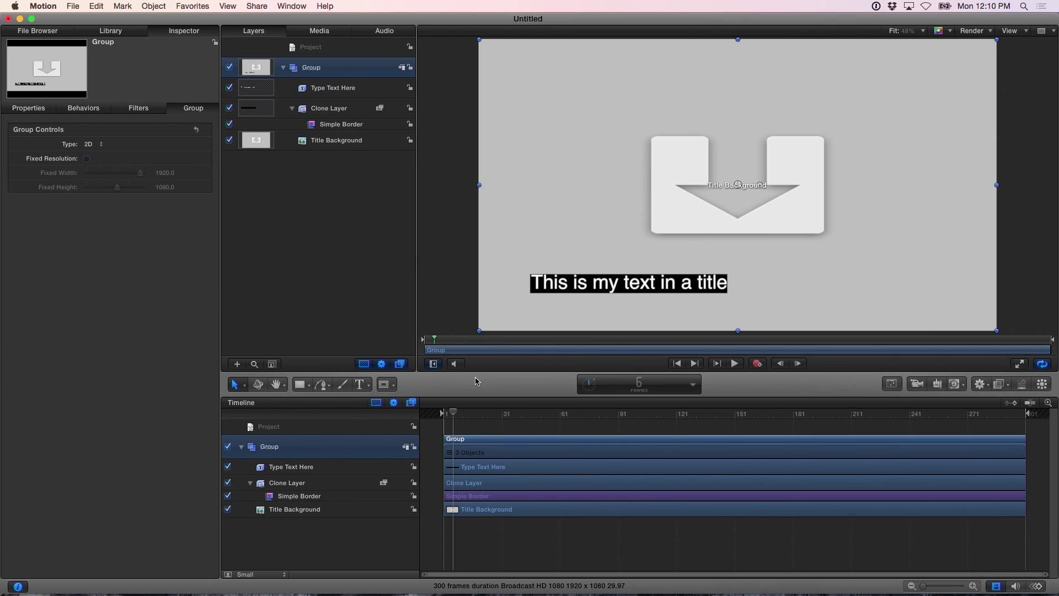
left_click(269, 473)
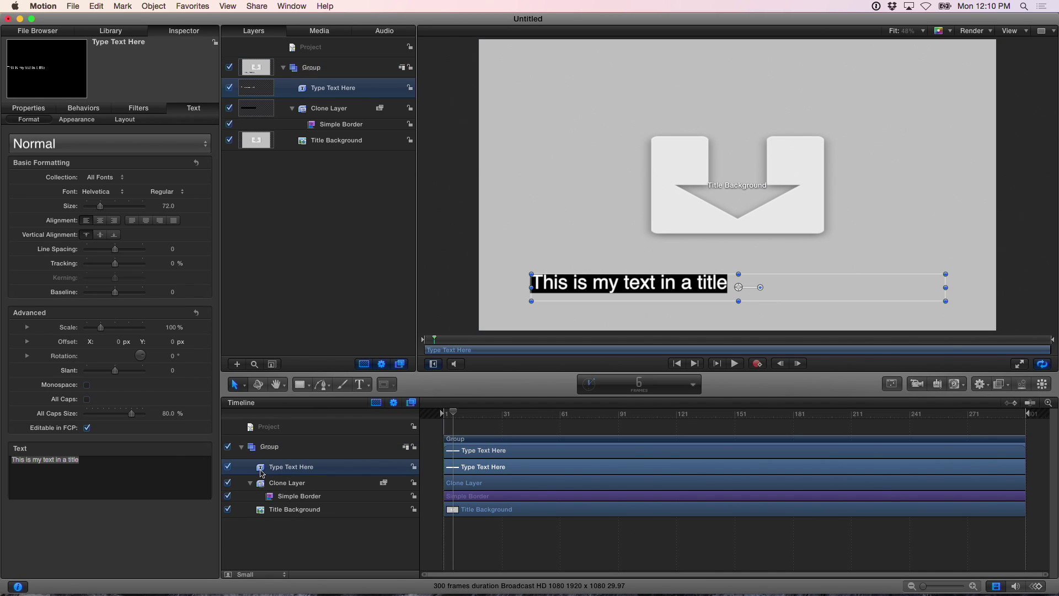
left_click(157, 7)
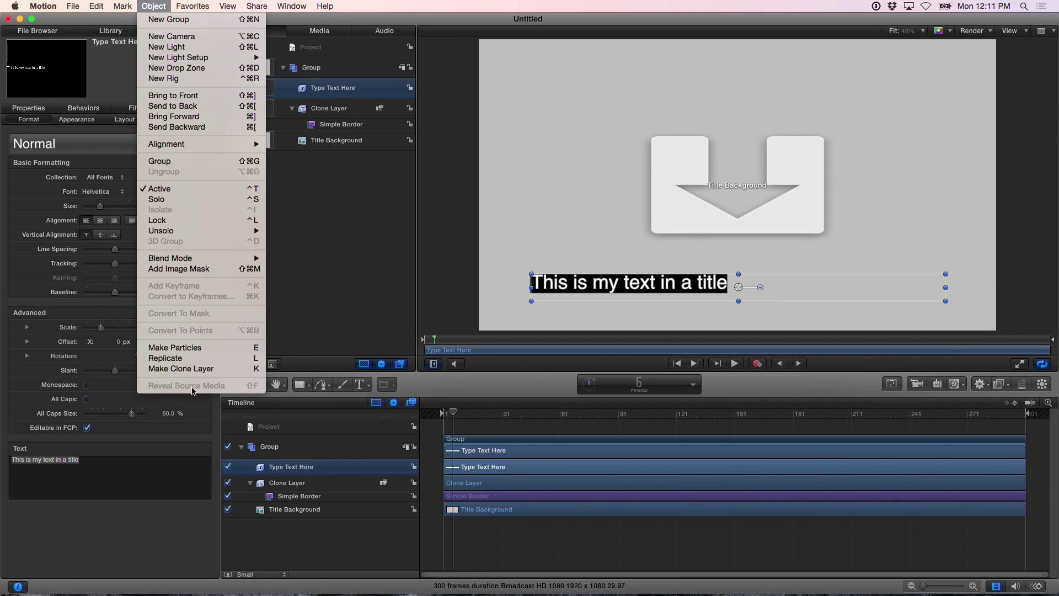
left_click(190, 368)
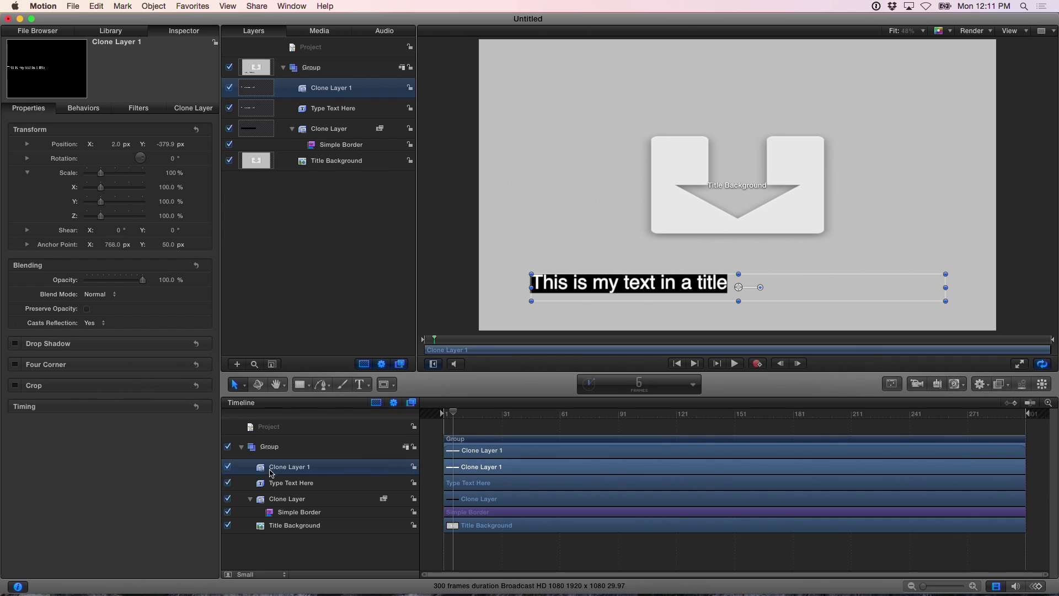
left_click_drag(270, 473, 255, 523)
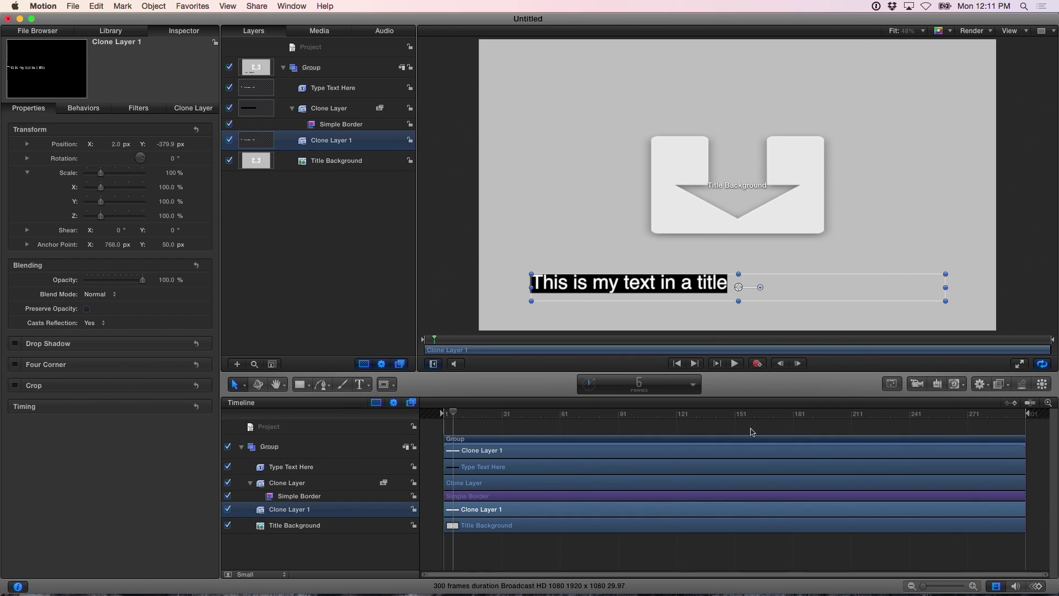
Add a Simple Border filter to Clone Layer 1, colour it pink, and set width 100
left_click(998, 386)
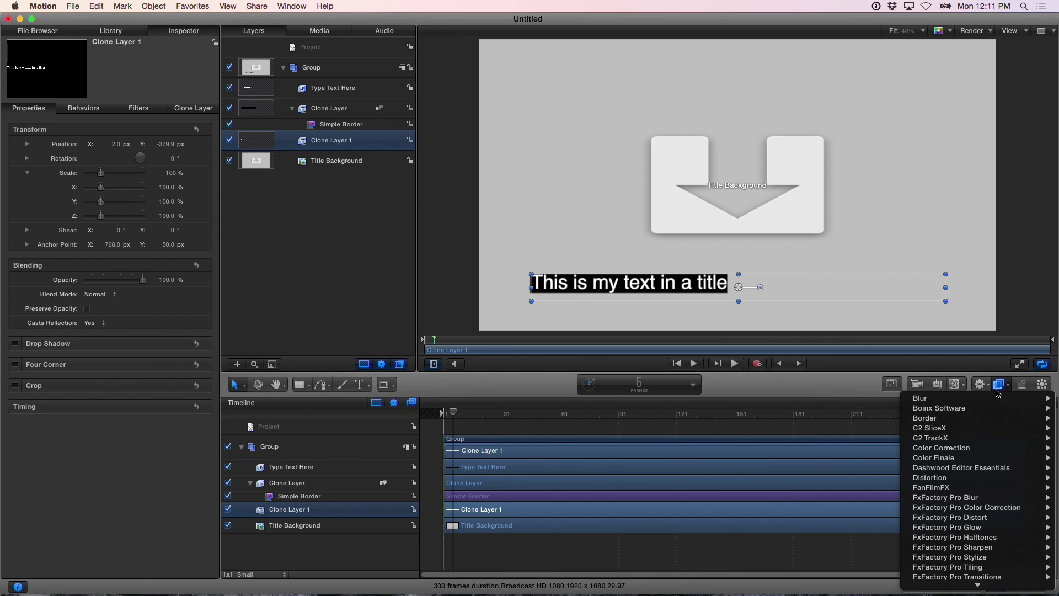
mouse_move(976, 425)
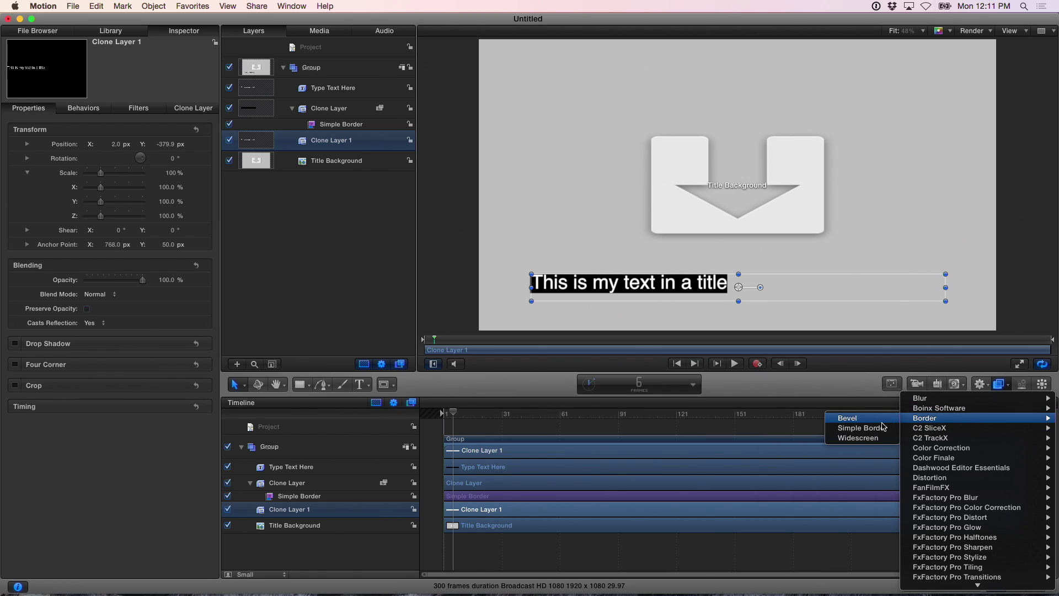
left_click(862, 428)
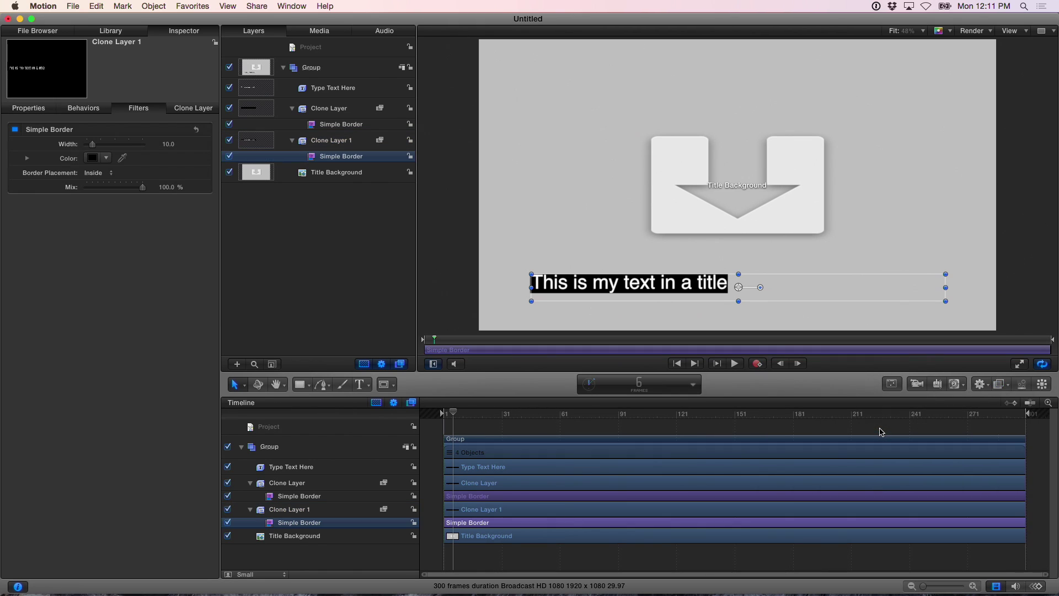
left_click(92, 158)
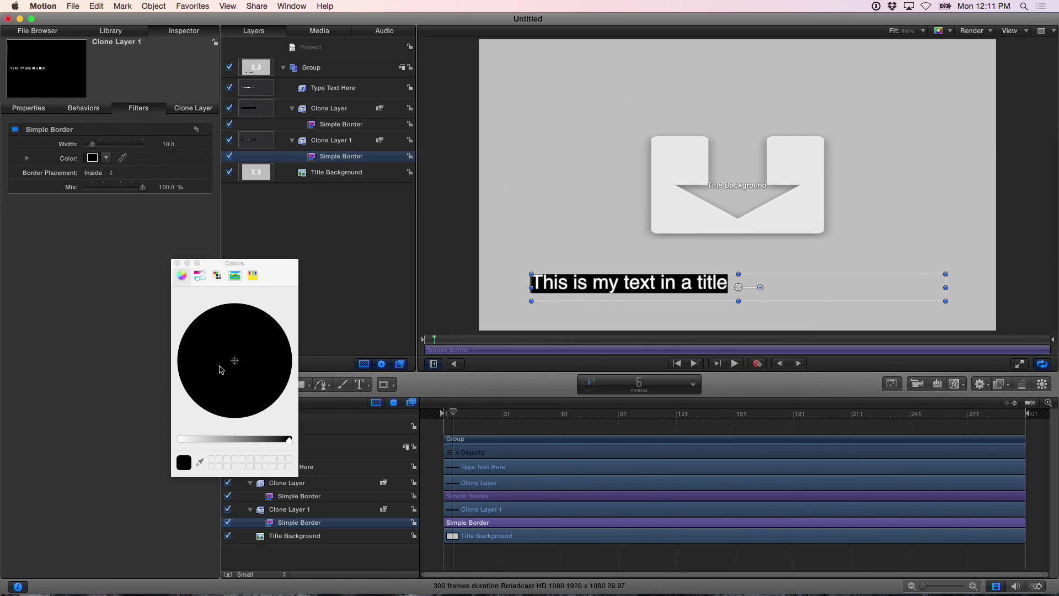
left_click(262, 361)
left_click_drag(219, 440, 193, 440)
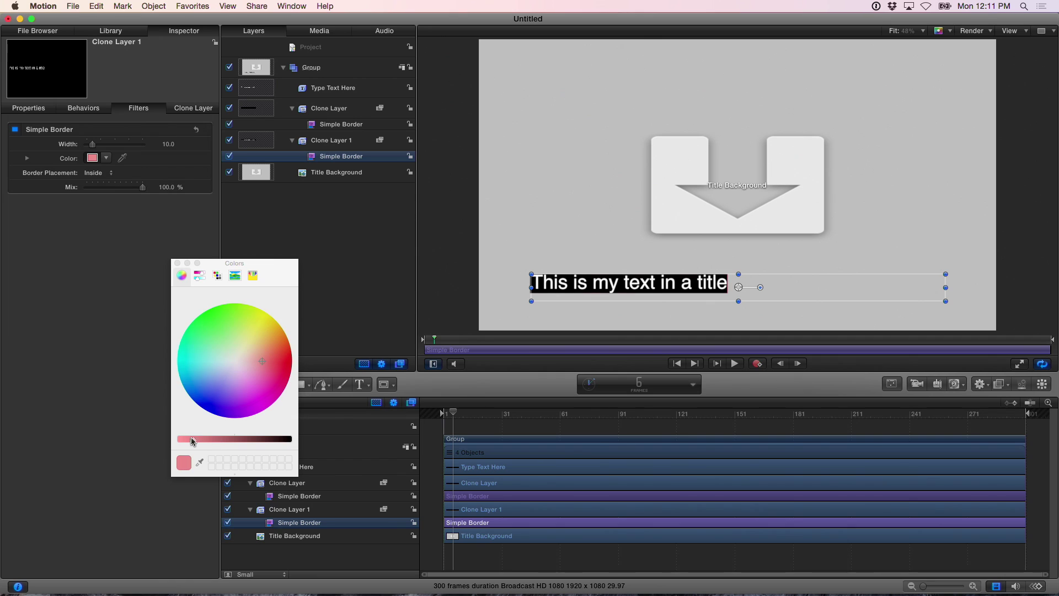
left_click(177, 263)
left_click_drag(93, 144, 143, 144)
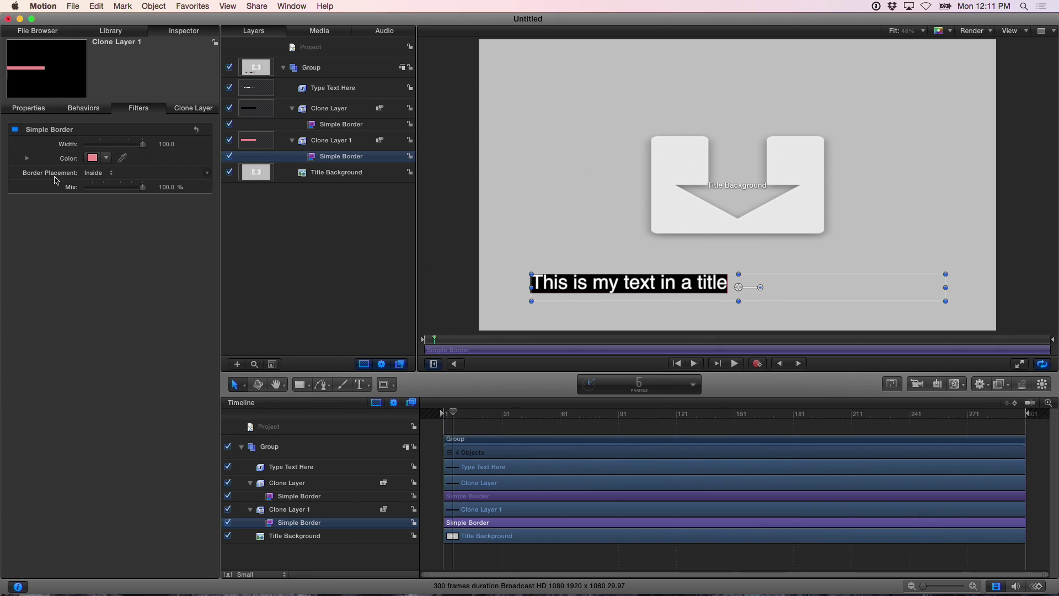
left_click(93, 175)
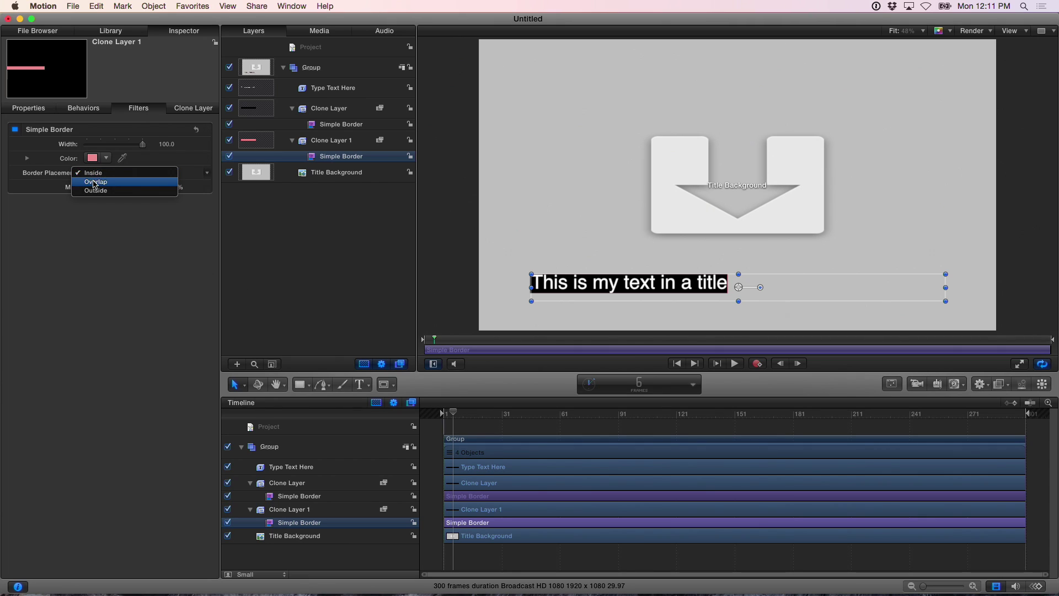
Try the Border Placement options, returning the pink border to overlapping
left_click(95, 183)
left_click(94, 174)
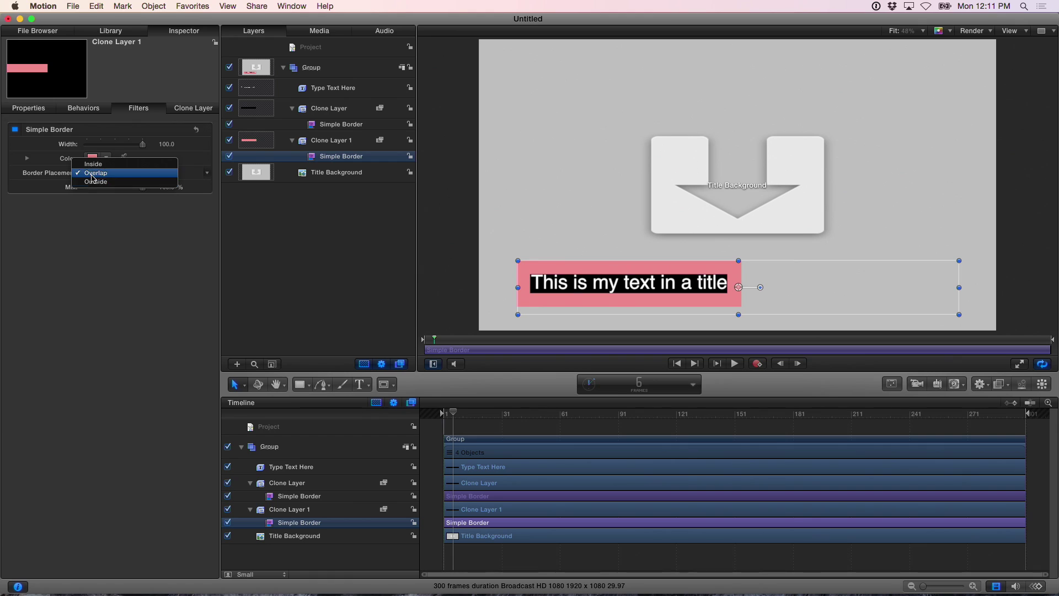
left_click(95, 183)
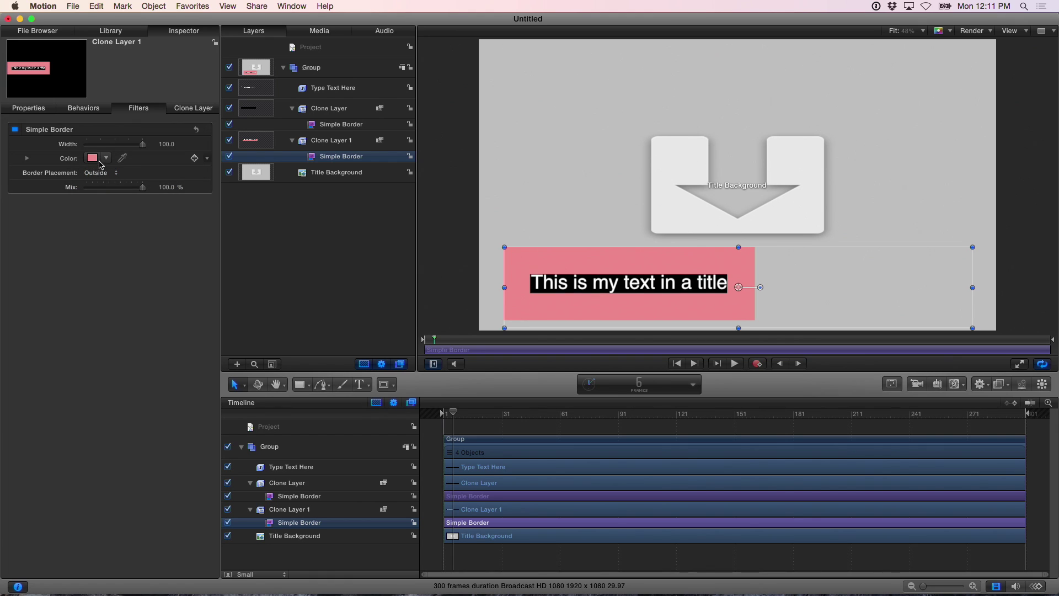
left_click(96, 174)
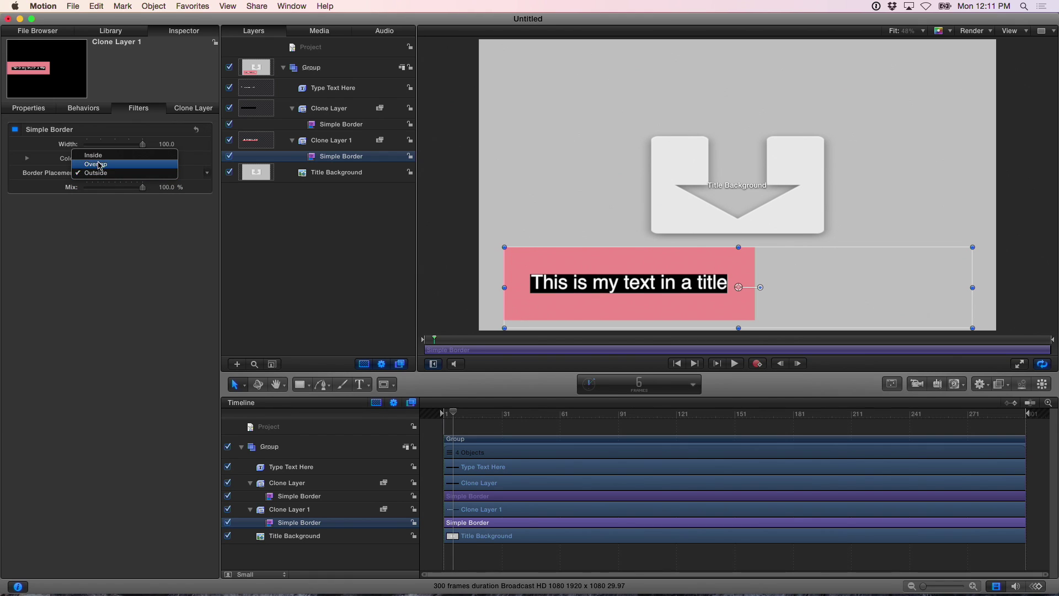
left_click(100, 165)
Set the pink border's width to 25 and its placement to Outside
left_click_drag(160, 144, 162, 143)
type("20")
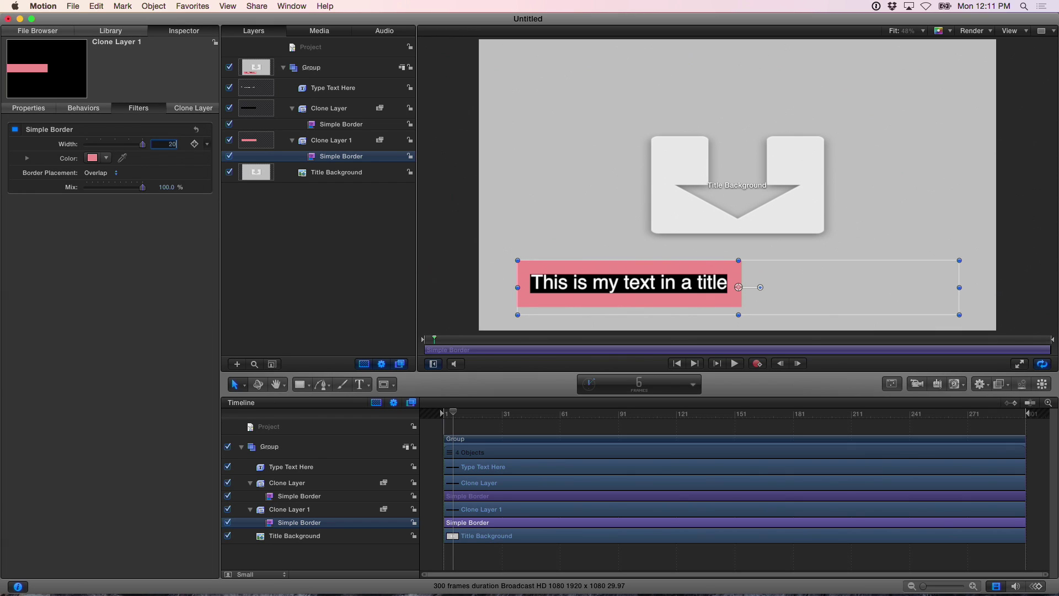
key("Return")
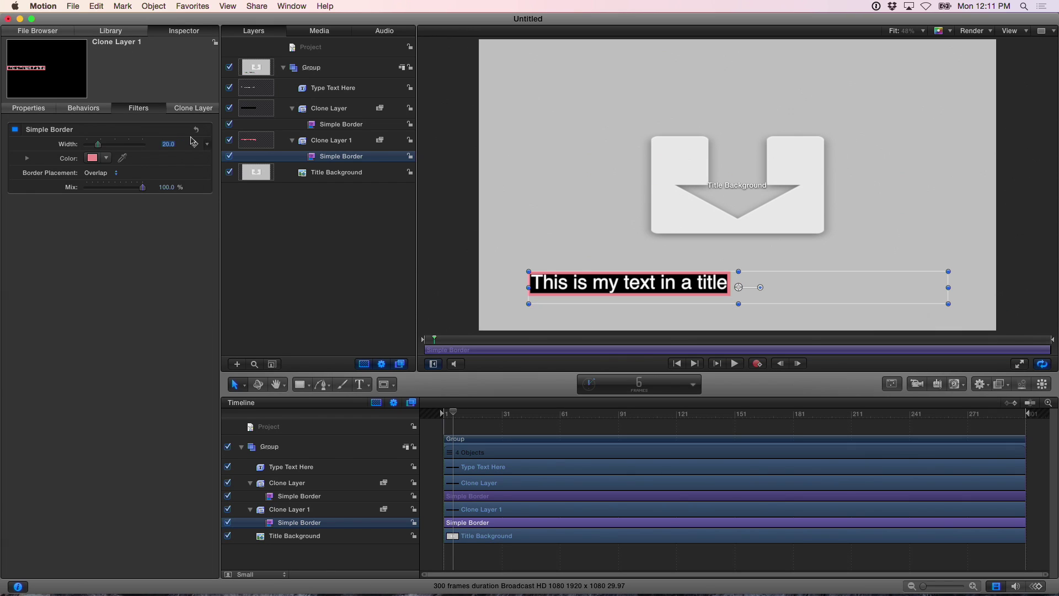
left_click(172, 145)
type("25")
key("Return")
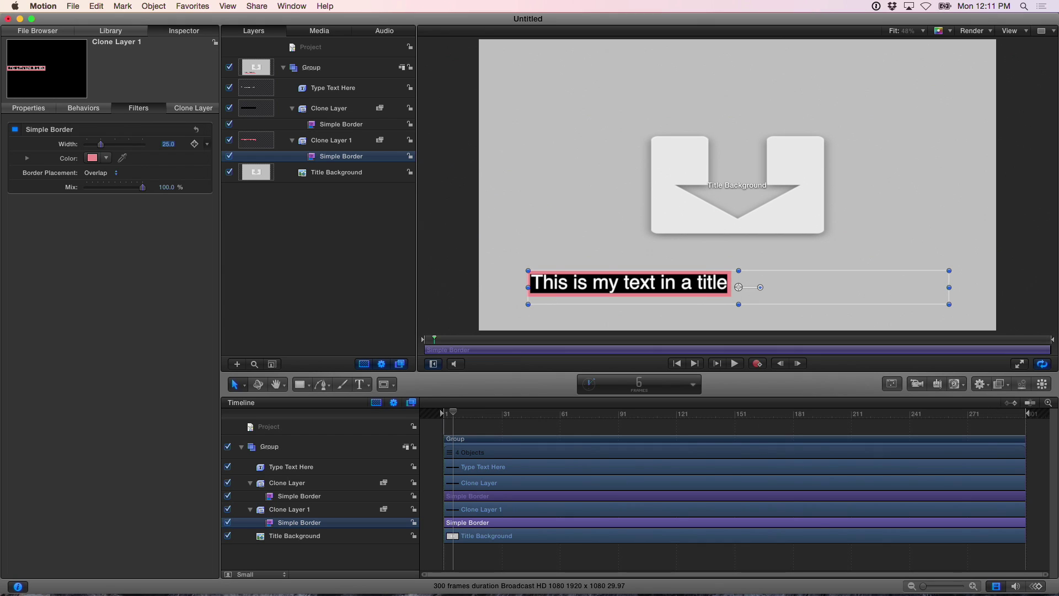
left_click(104, 173)
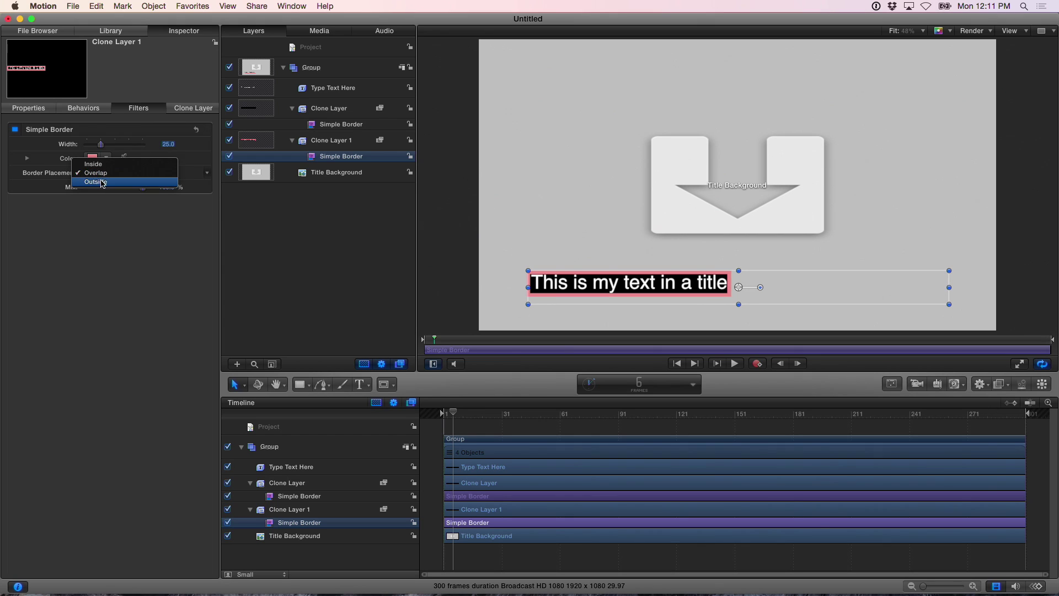
left_click(102, 182)
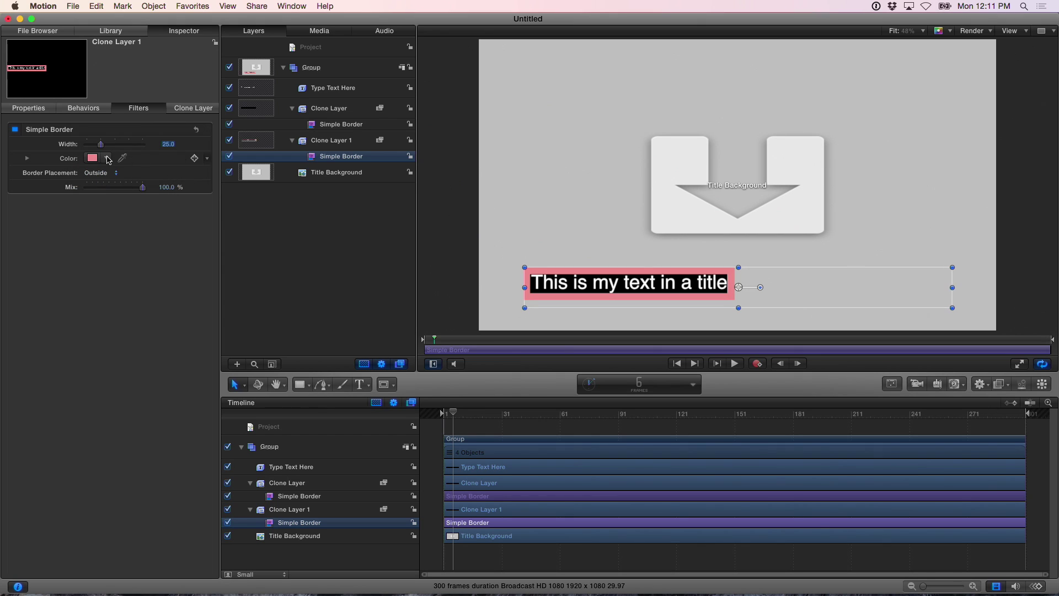
left_click(285, 468)
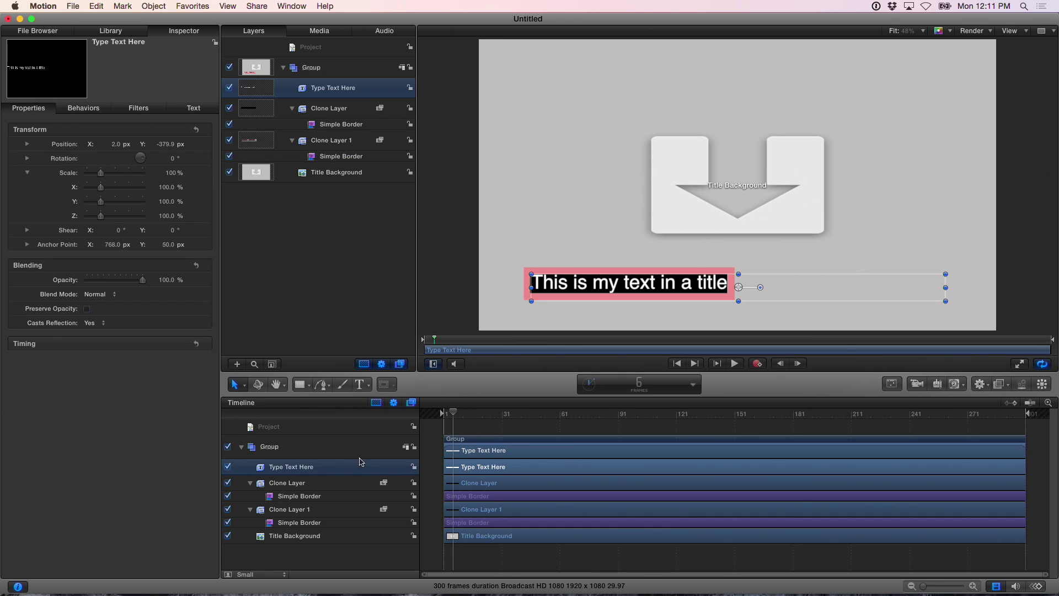
Retype the title text as 'This is my text' so the pink background shrinks to fit
double_click(601, 285)
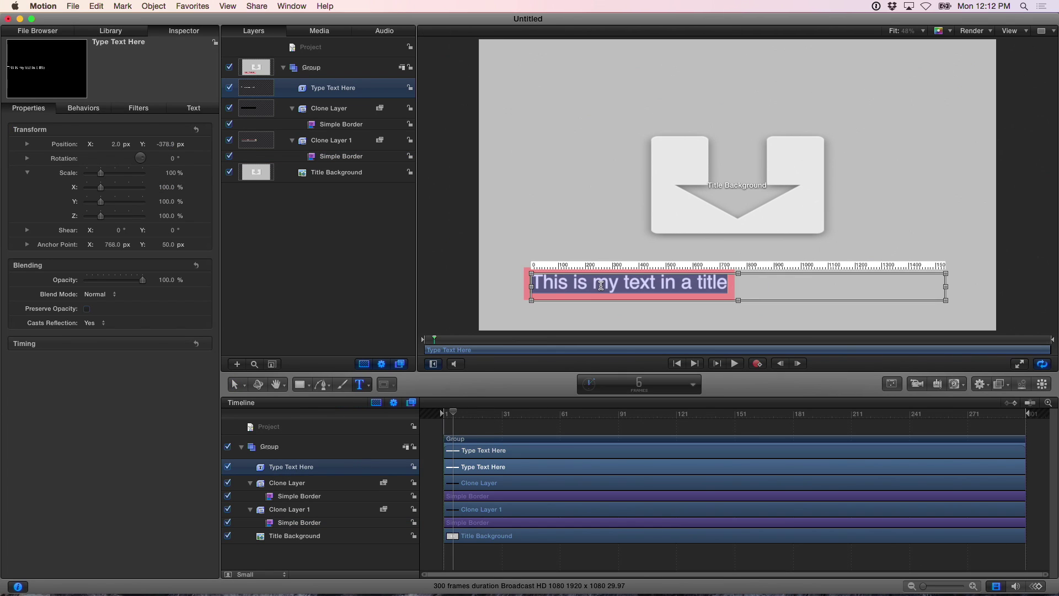
type("This is ")
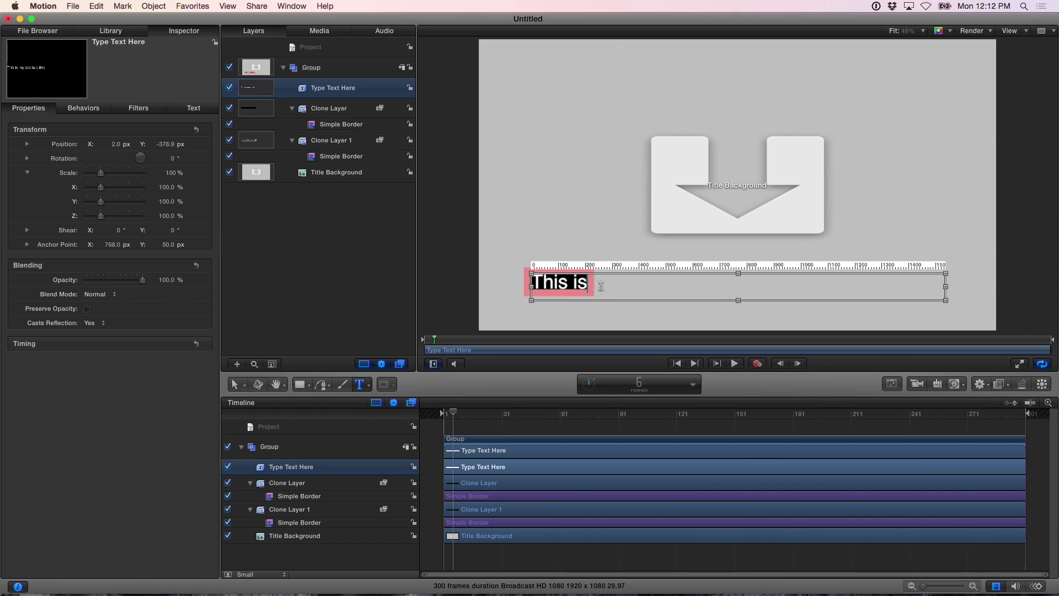
type("my text")
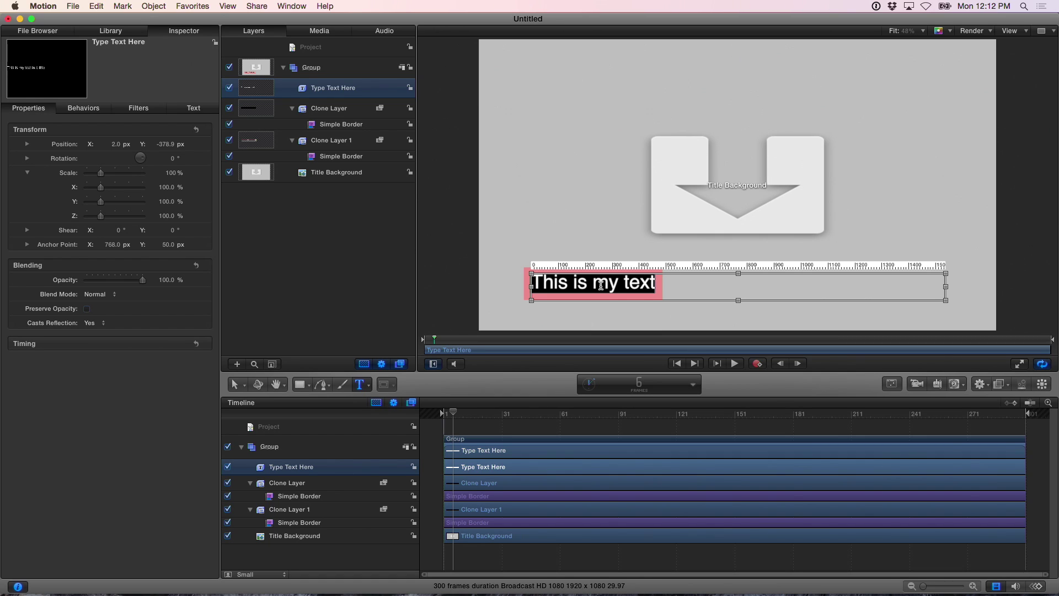
left_click(294, 485)
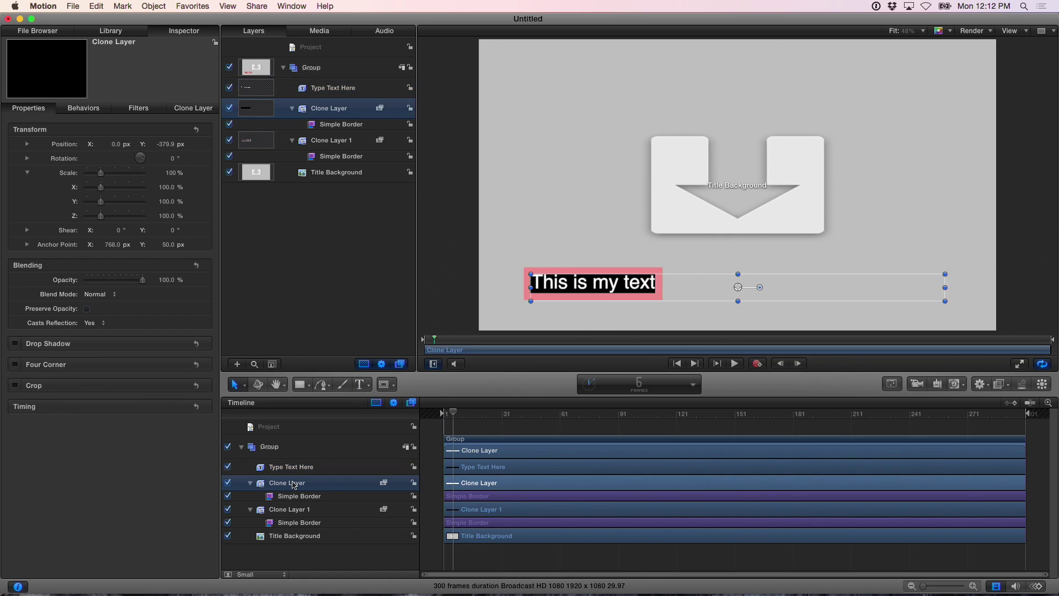
left_click(228, 510)
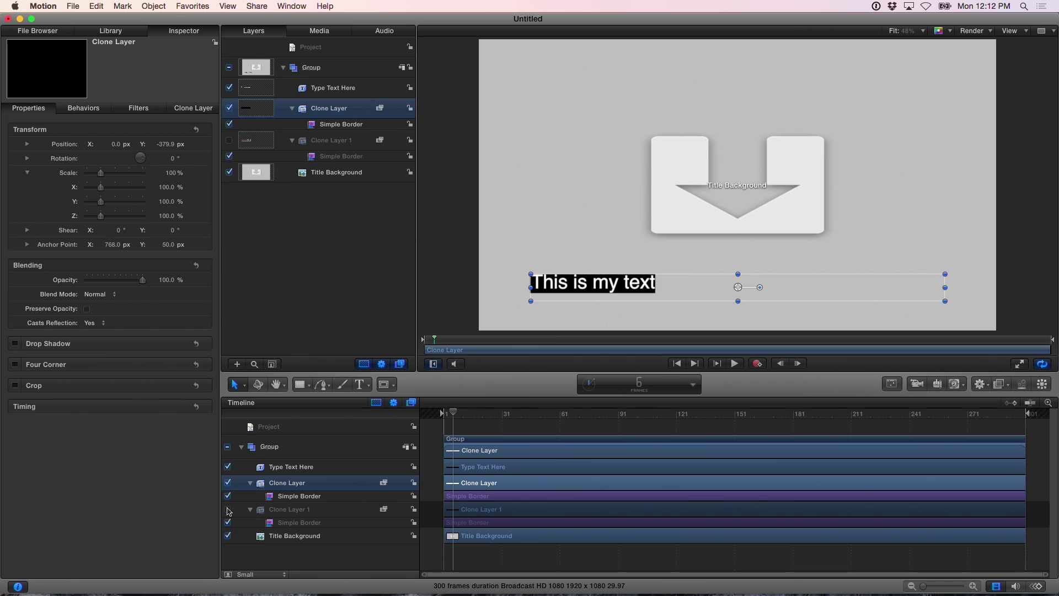
left_click(229, 510)
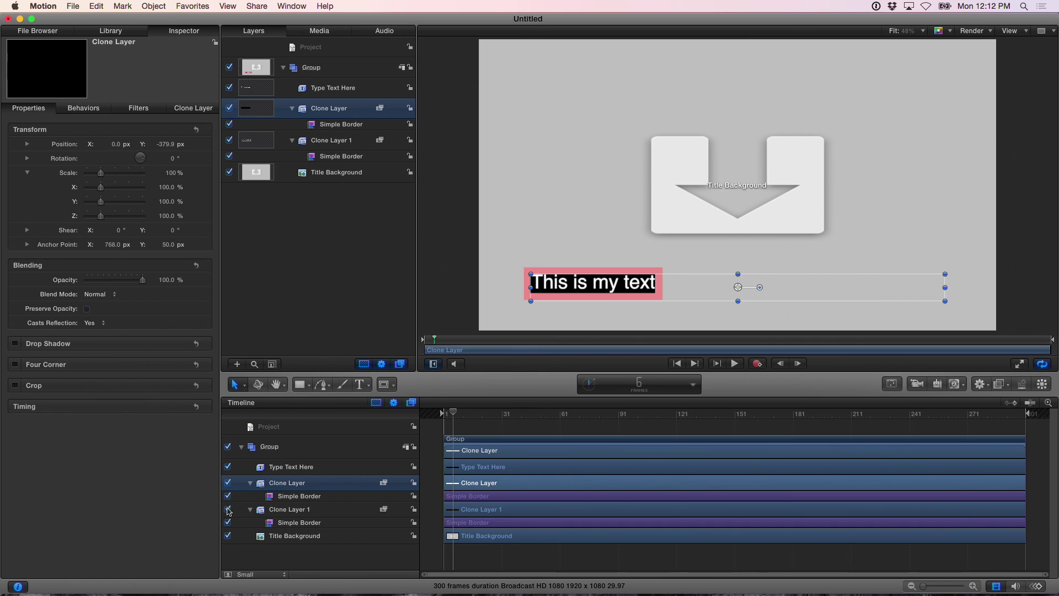
left_click(229, 483)
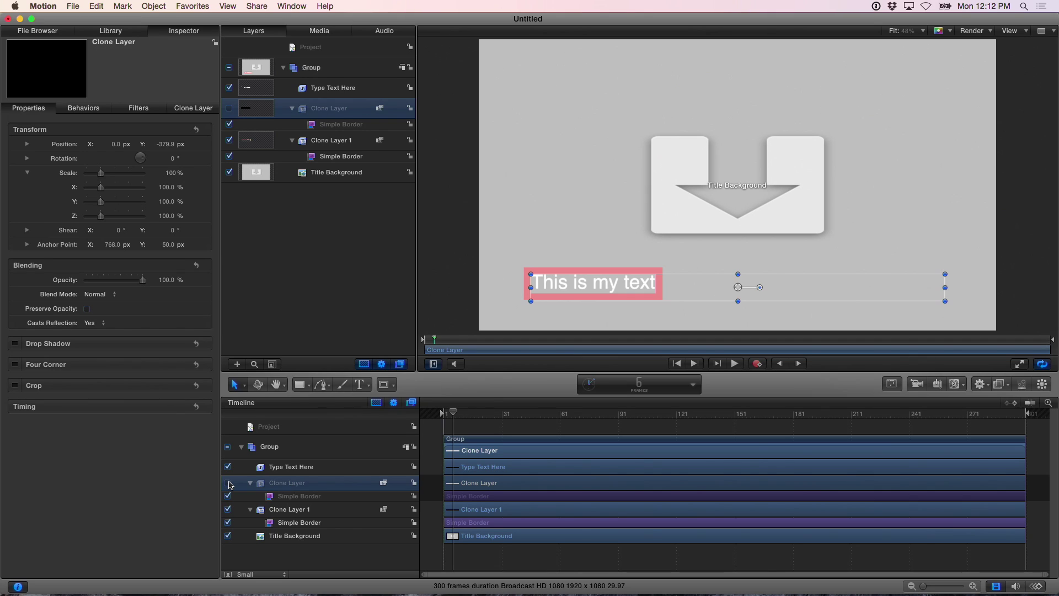
left_click(228, 484)
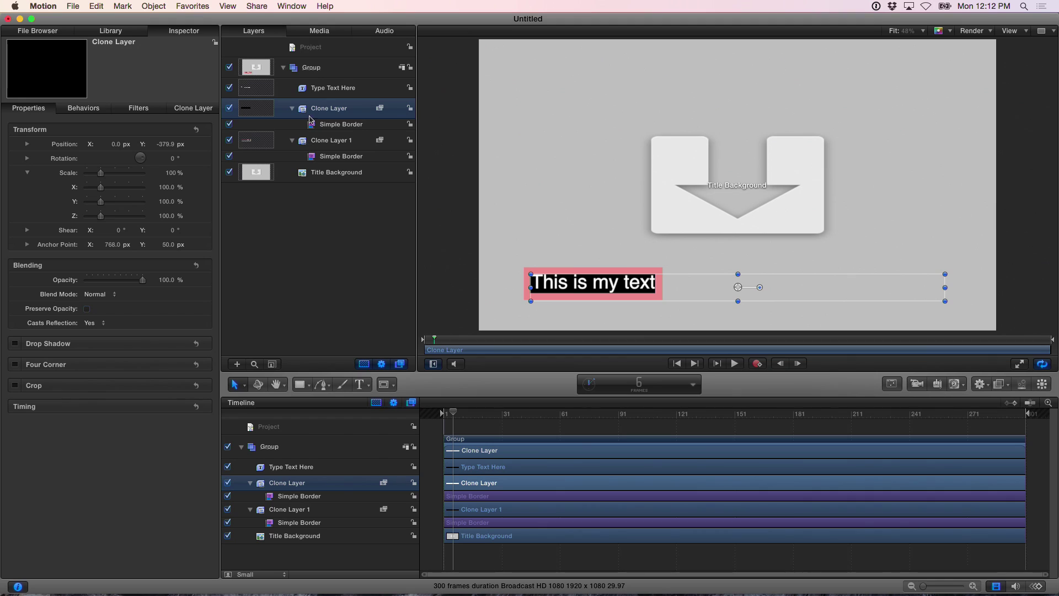
left_click(185, 109)
Publish the Color parameter of Clone Layer's Simple Border filter
left_click(142, 109)
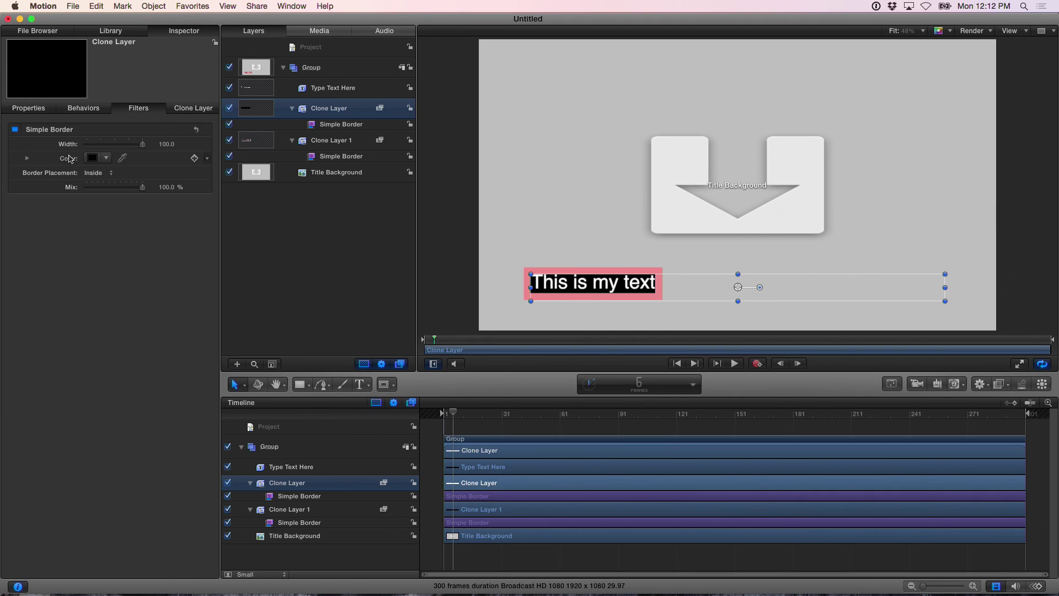
left_click(209, 158)
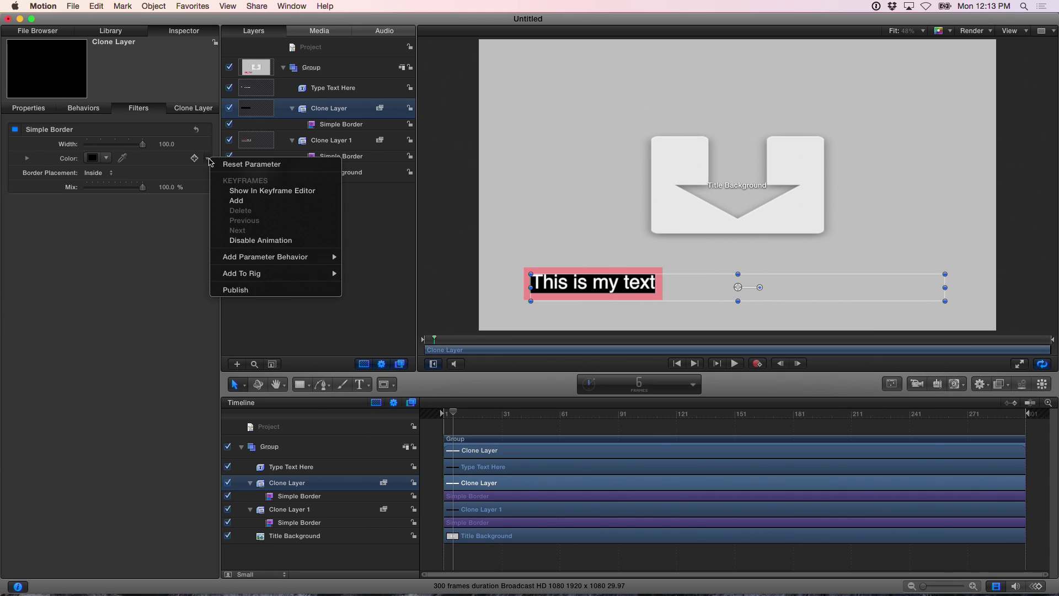
left_click(238, 291)
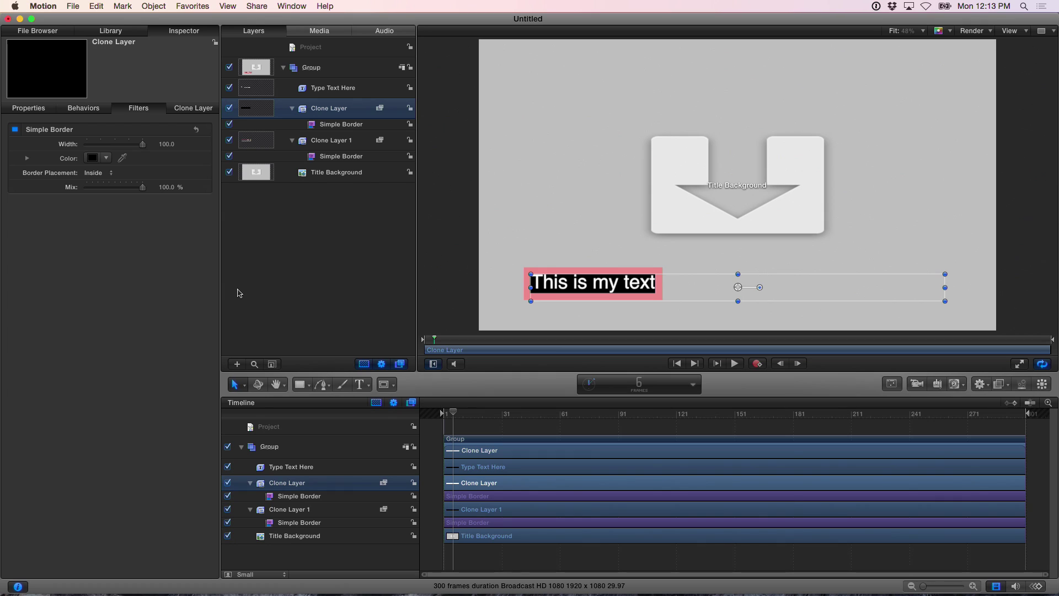
left_click(324, 159)
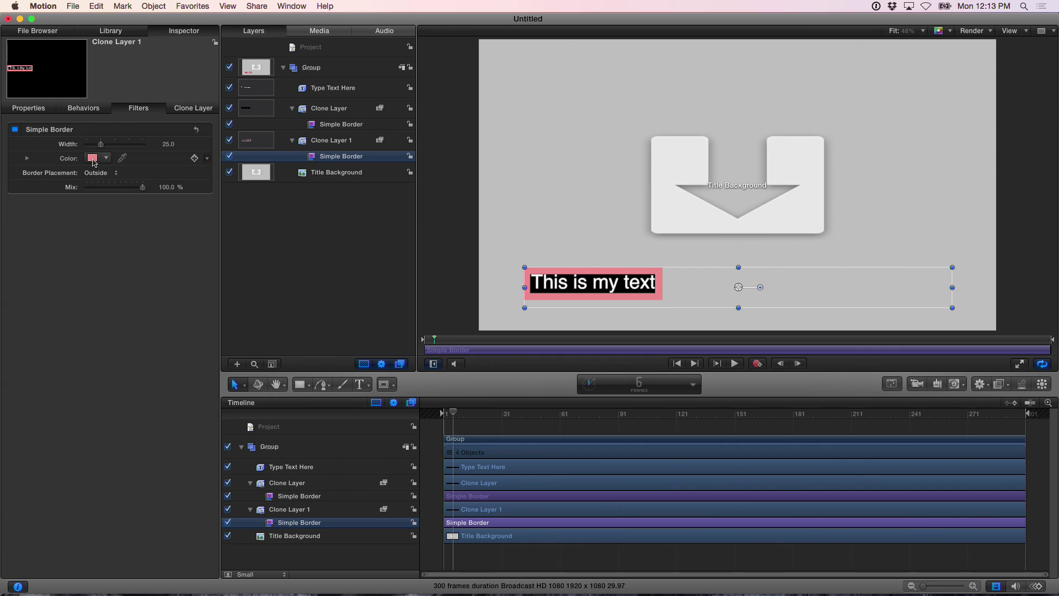
Add a Link parameter behavior to Clone Layer 1's Simple Border colour
left_click(208, 160)
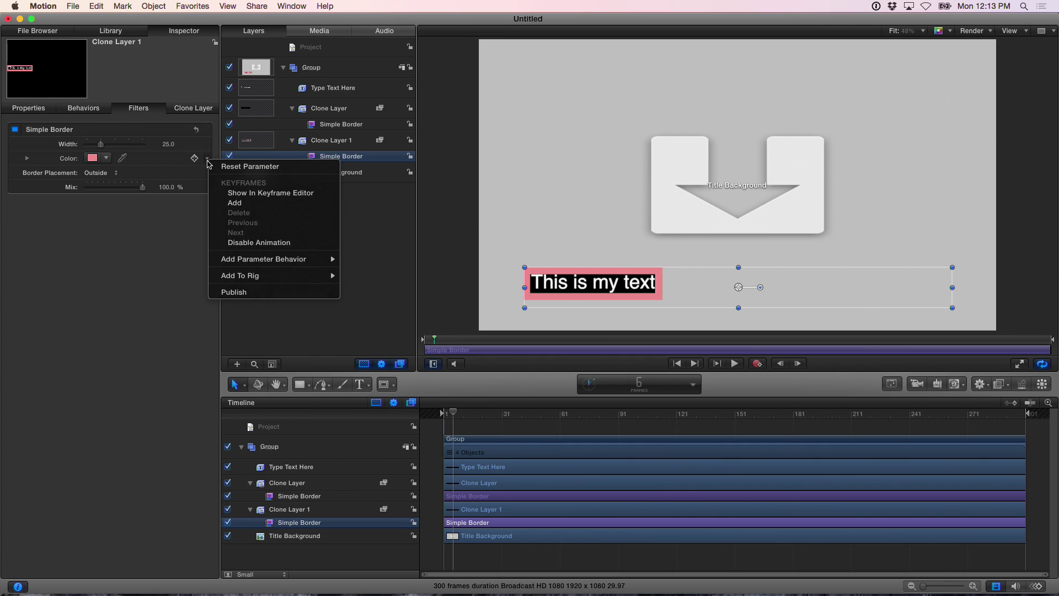
mouse_move(237, 259)
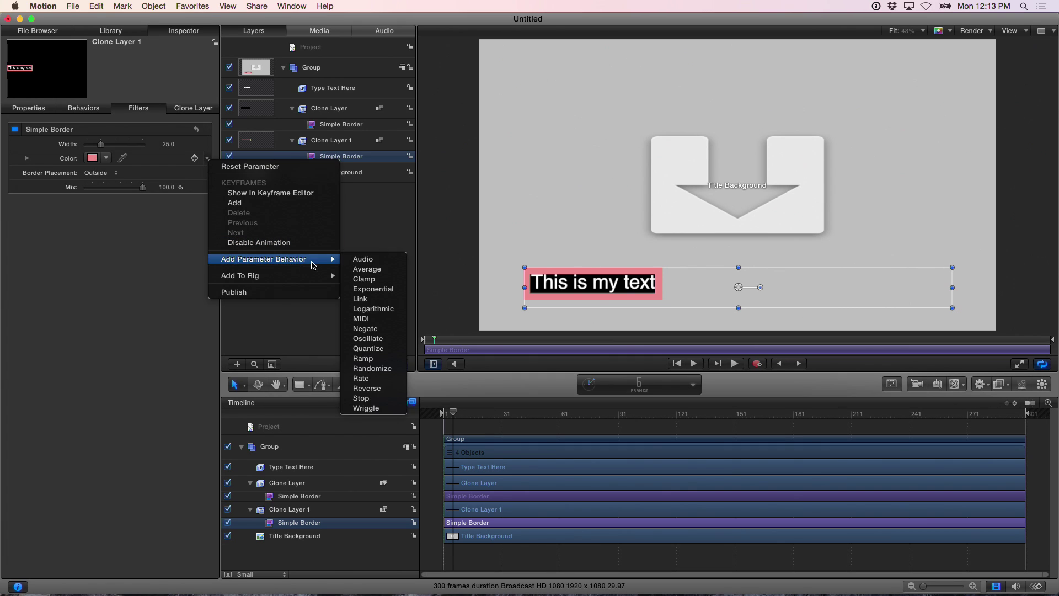
left_click(360, 299)
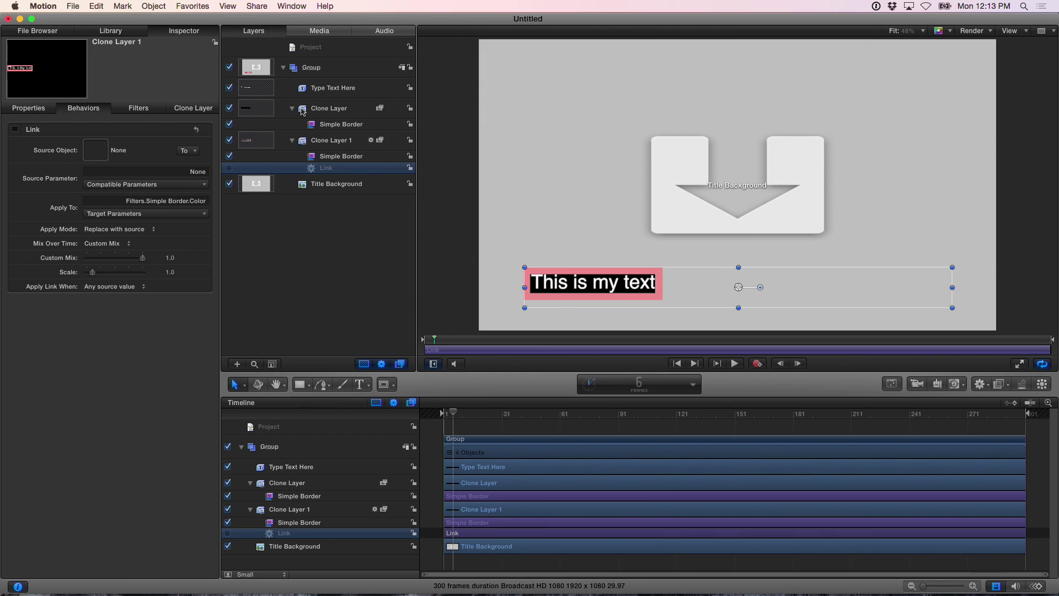
Set Clone Layer as the Link source with parameter Filters > Simple Border > Color > All
mouse_move(302, 111)
left_mouse_down()
mouse_move(218, 117)
mouse_move(95, 155)
left_mouse_up()
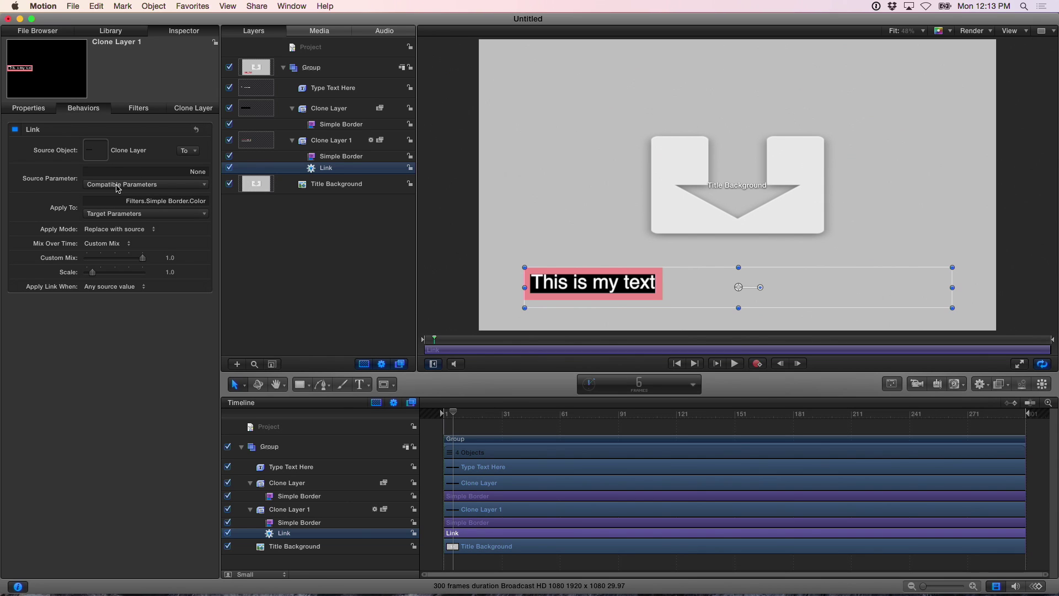
left_click(117, 184)
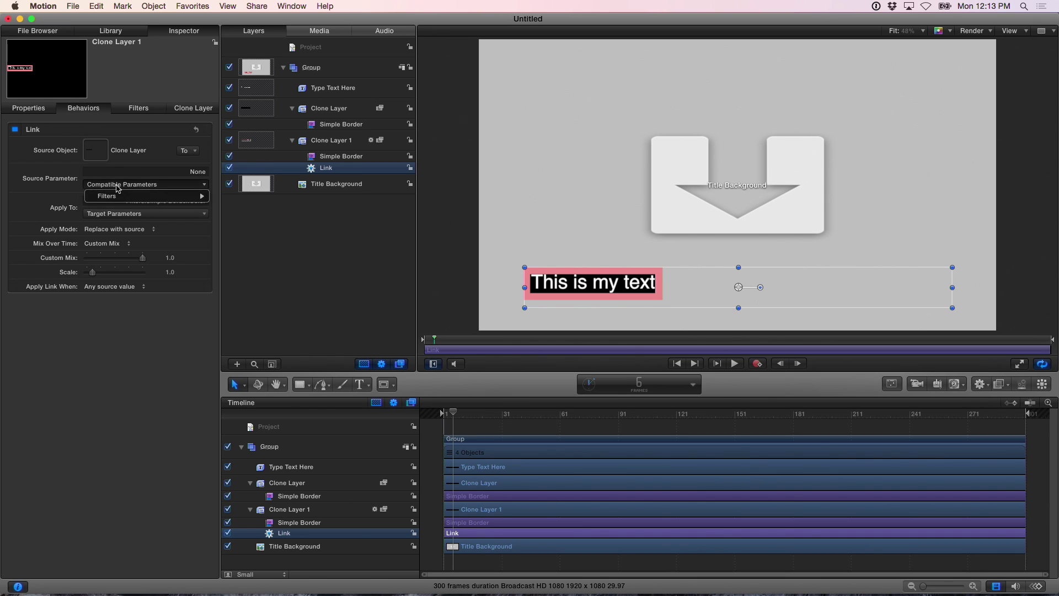
mouse_move(115, 196)
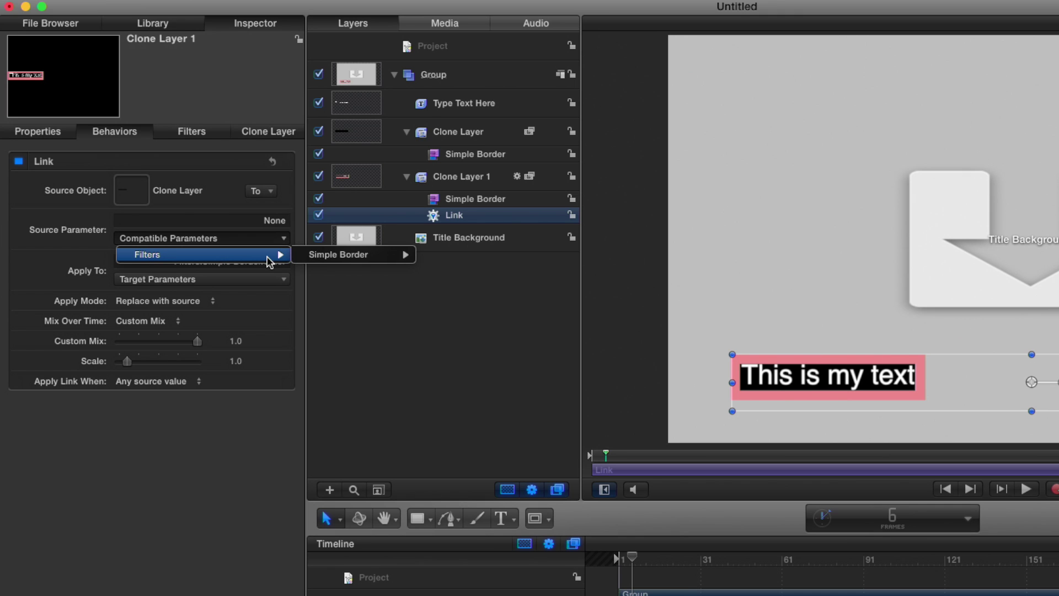
mouse_move(312, 260)
mouse_move(444, 259)
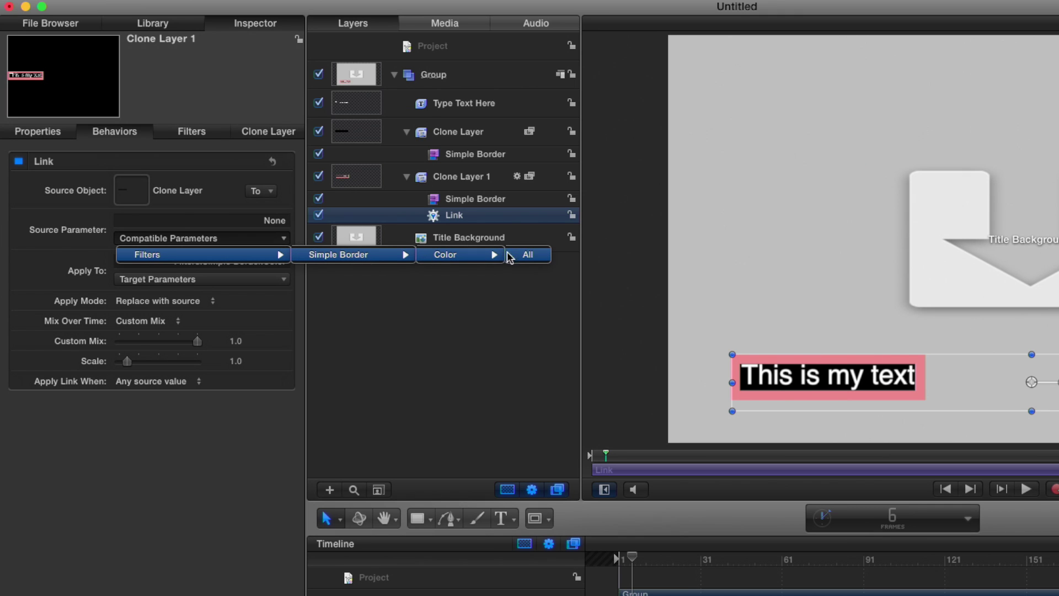
left_click(524, 257)
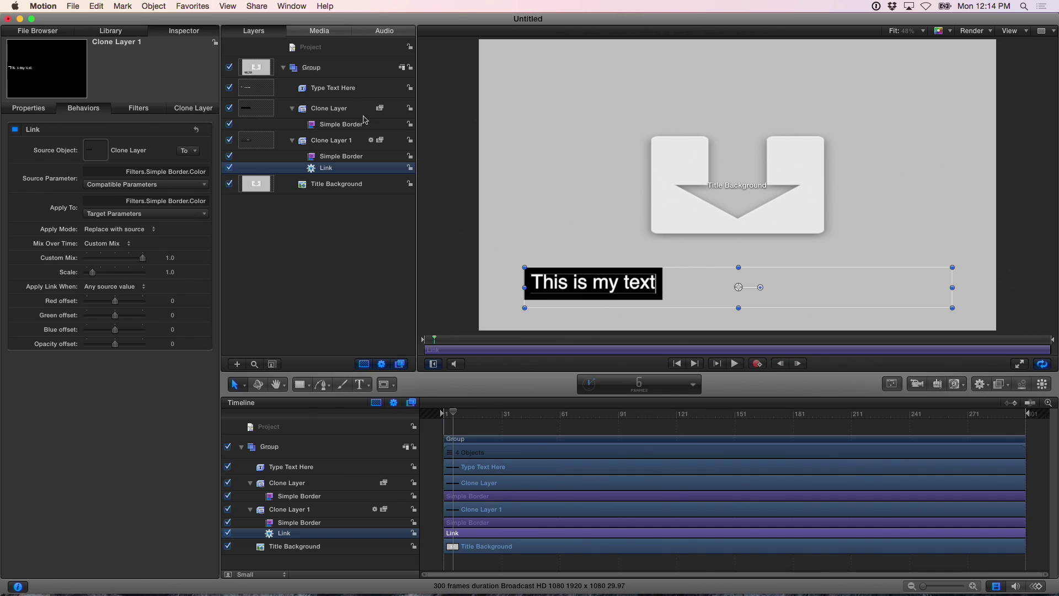
Change the project's published Color to olive green, recolouring the whole text background
left_click(309, 51)
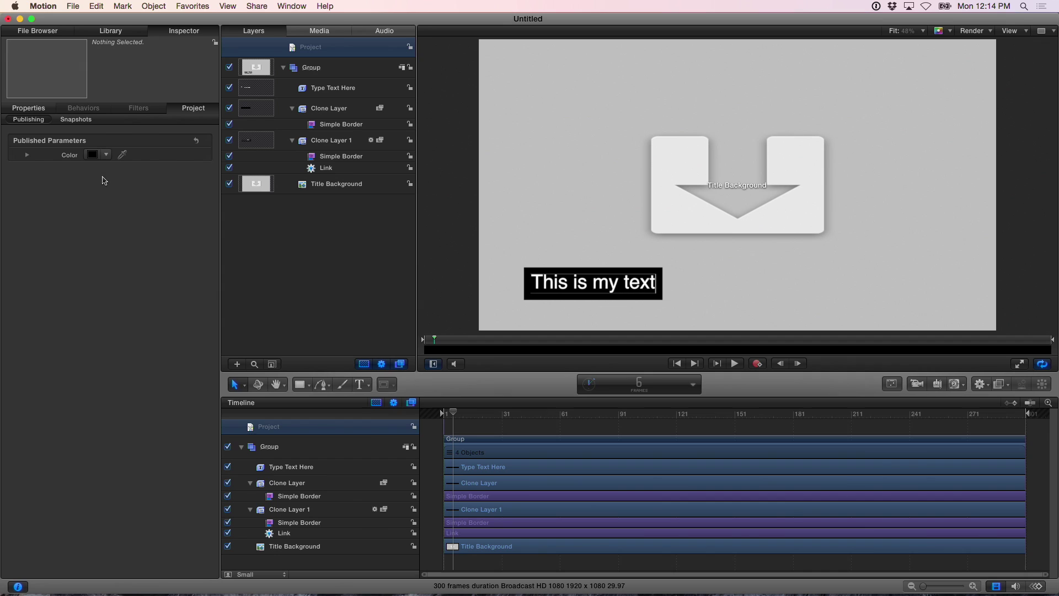
left_click(92, 154)
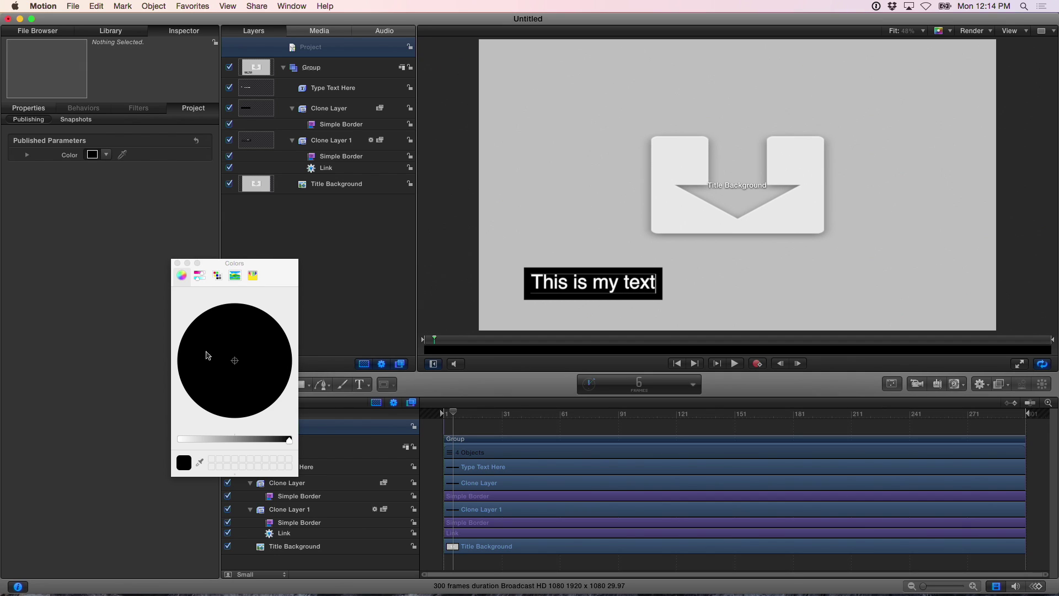
left_click_drag(225, 349, 248, 330)
mouse_move(249, 440)
left_mouse_down()
mouse_move(212, 436)
mouse_move(239, 439)
left_mouse_up()
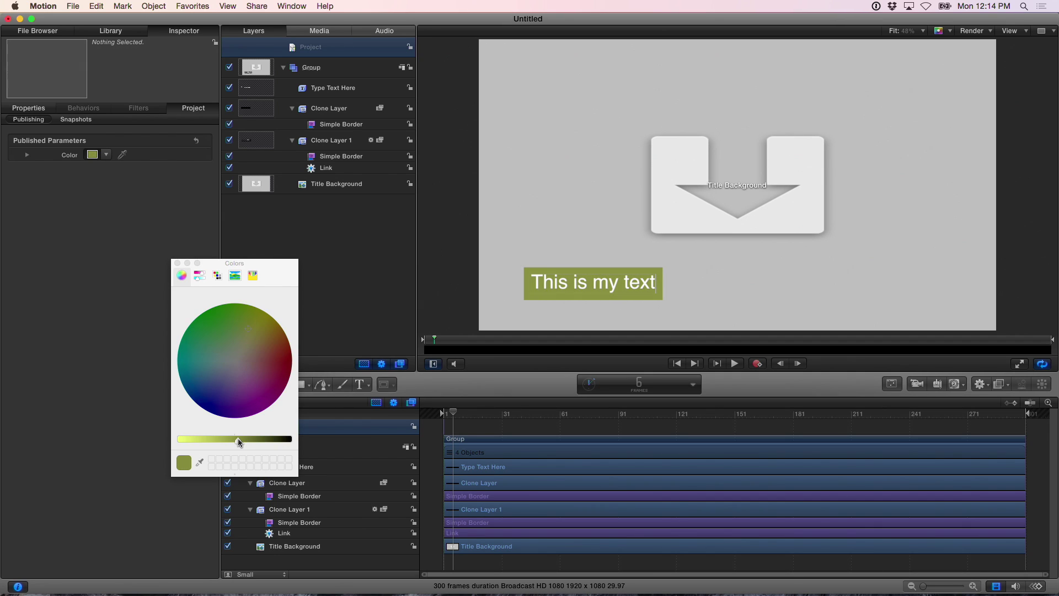
left_click(181, 267)
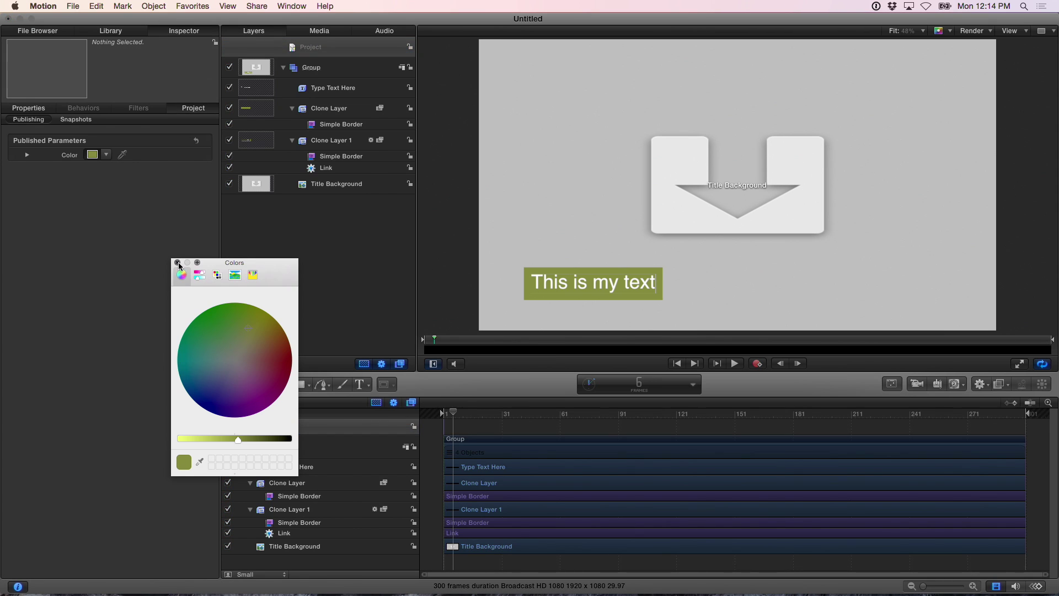